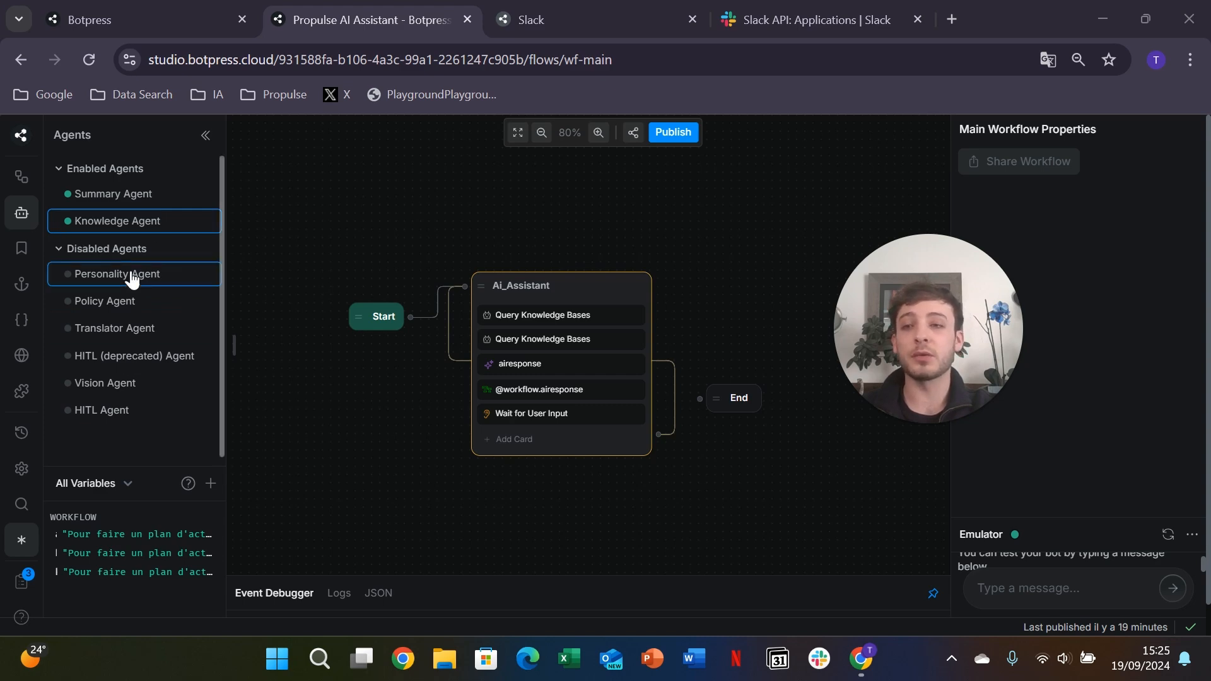
Open the CNJE Database knowledge base from the bot's files and look through its list of documents
click(23, 180)
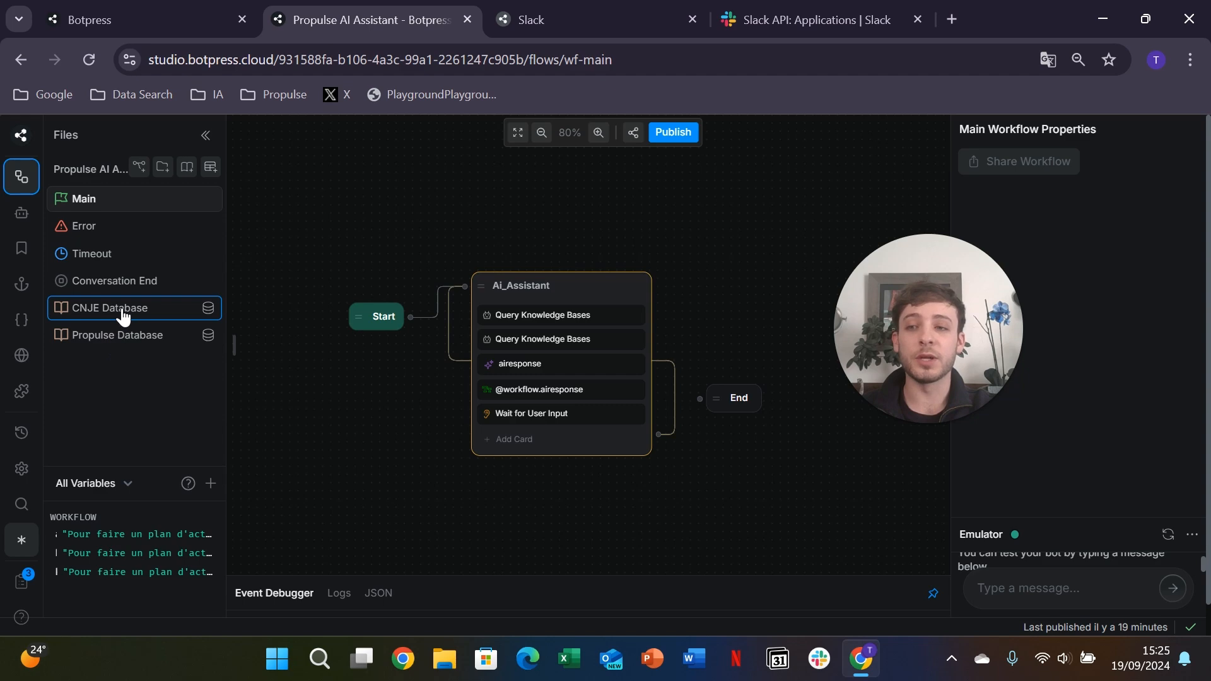
click(122, 315)
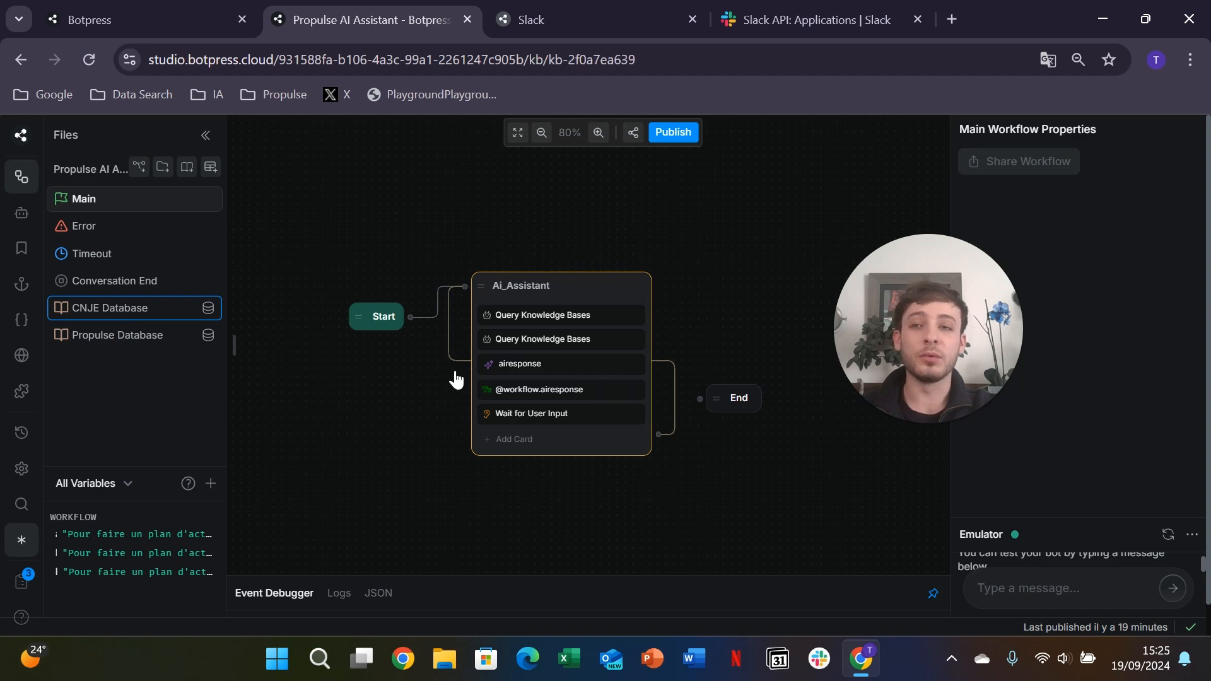
click(122, 309)
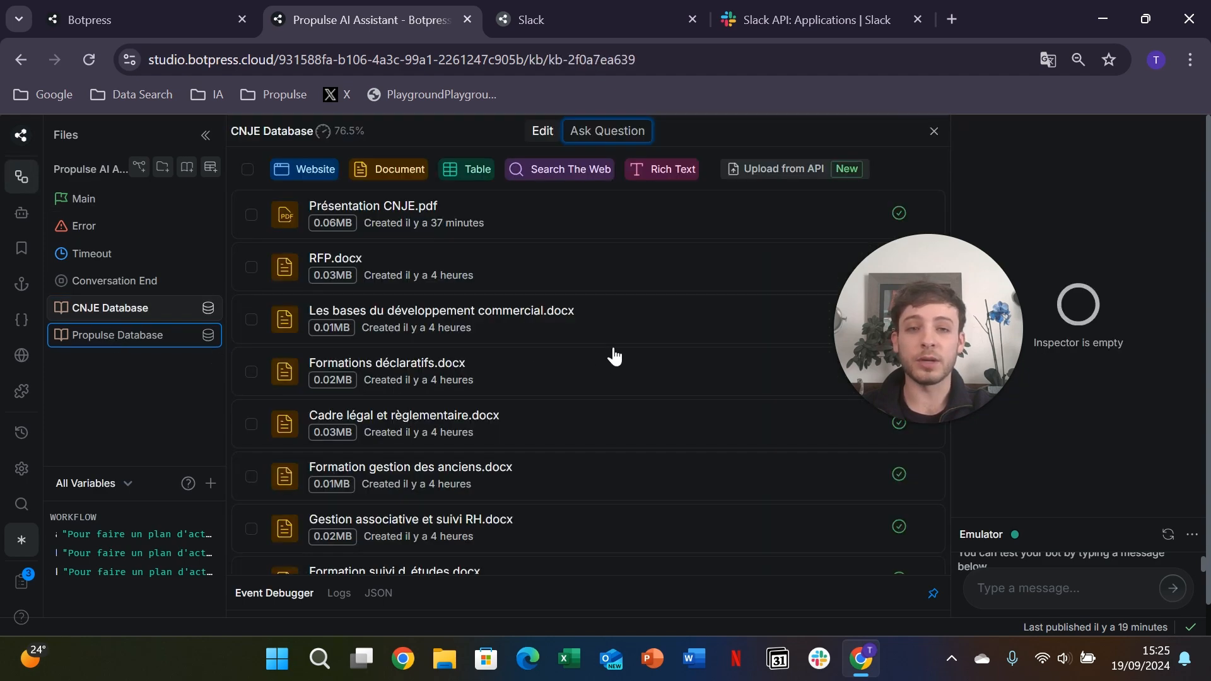
scroll(560, 415, down, 20)
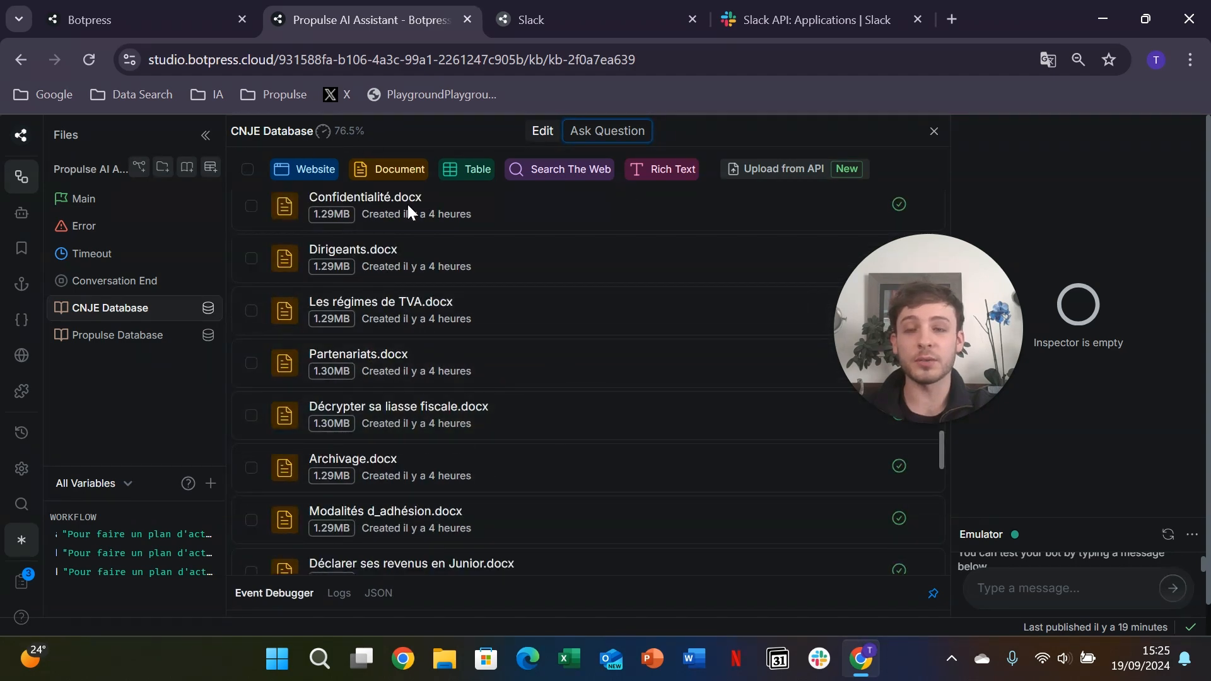
scroll(511, 404, down, 2)
scroll(504, 404, up, 10)
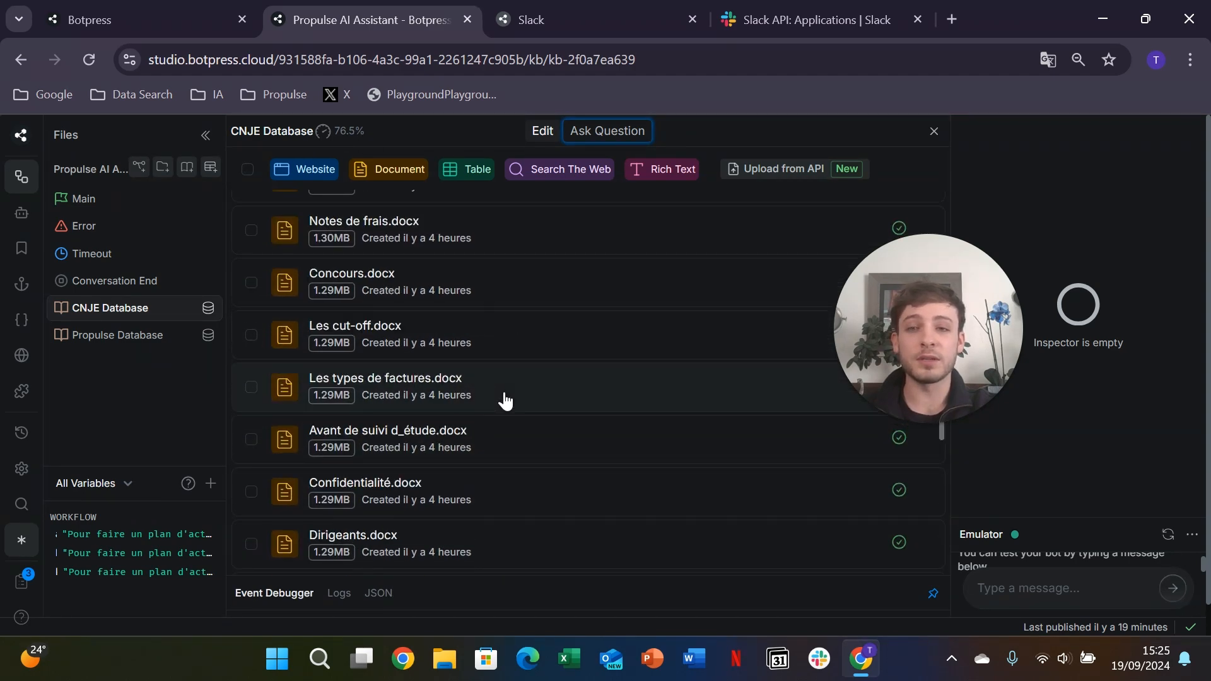
Return to the Main workflow and install the Slack integration from the Botpress Integration Hub
click(113, 199)
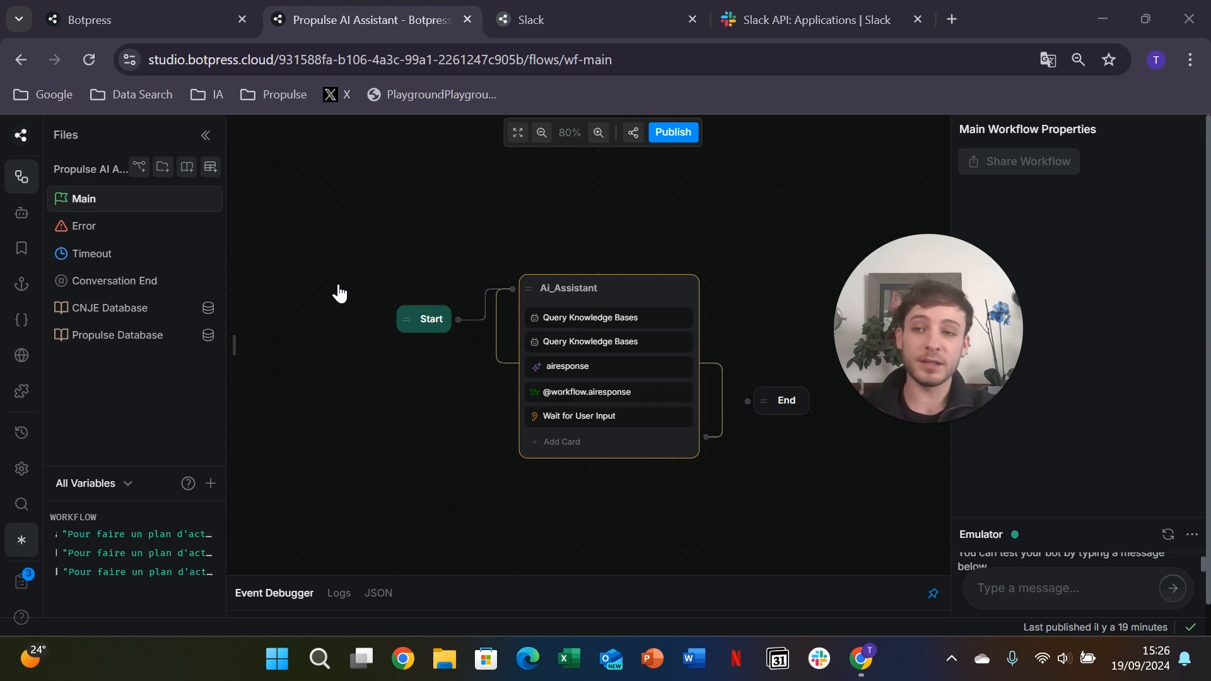
click(21, 395)
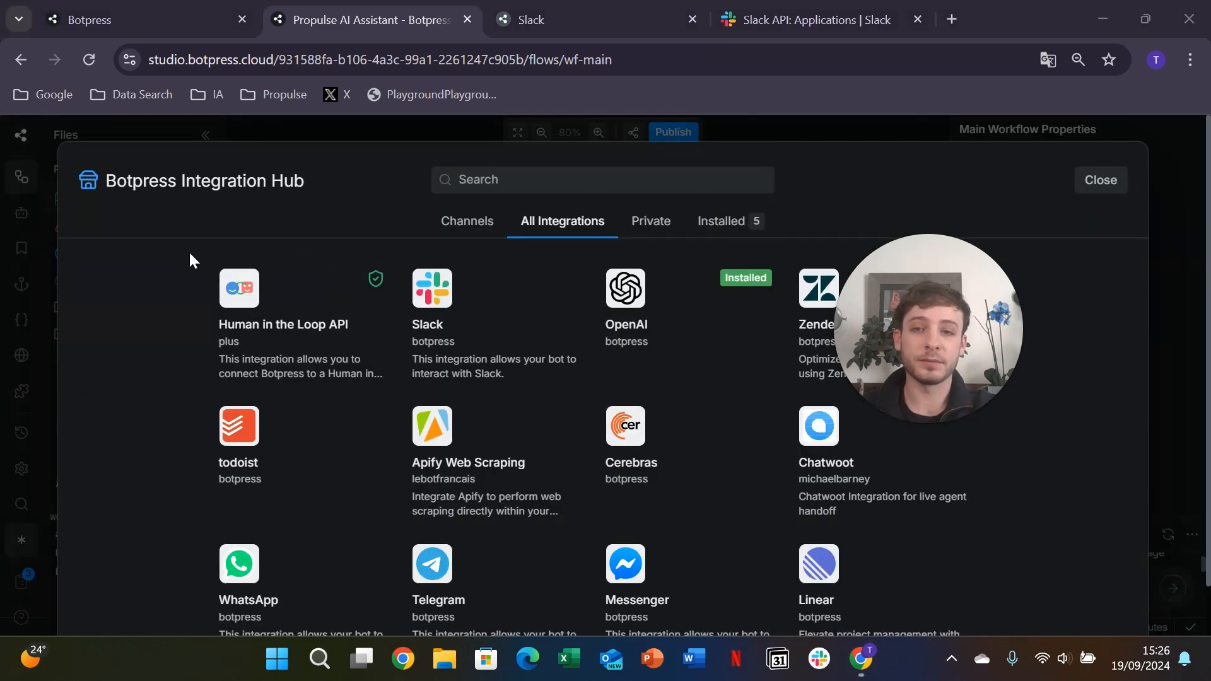
click(435, 301)
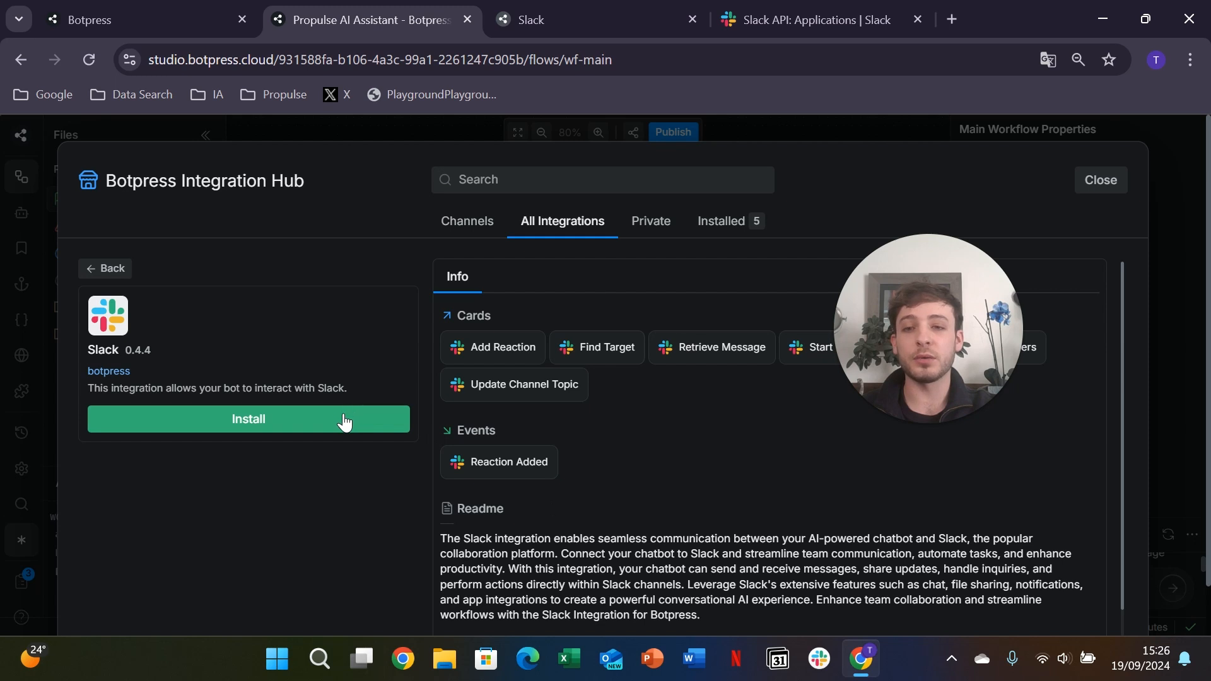
click(345, 420)
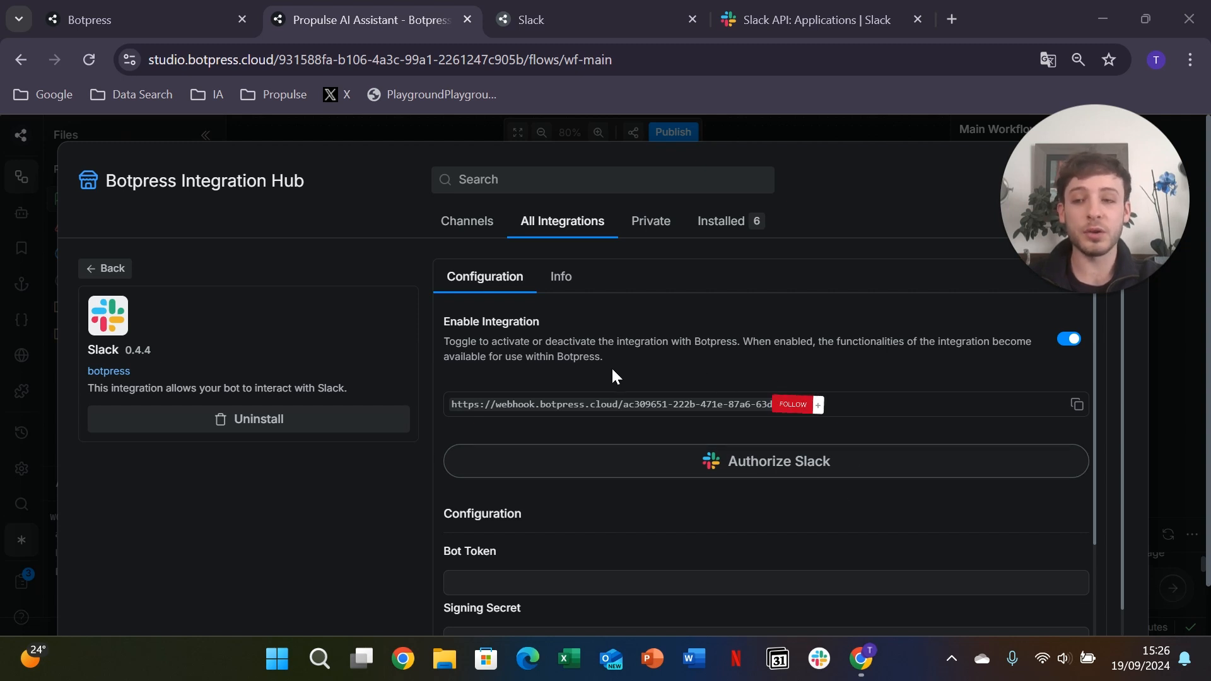
Switch to the Slack API apps page and start creating a new app from scratch
click(774, 25)
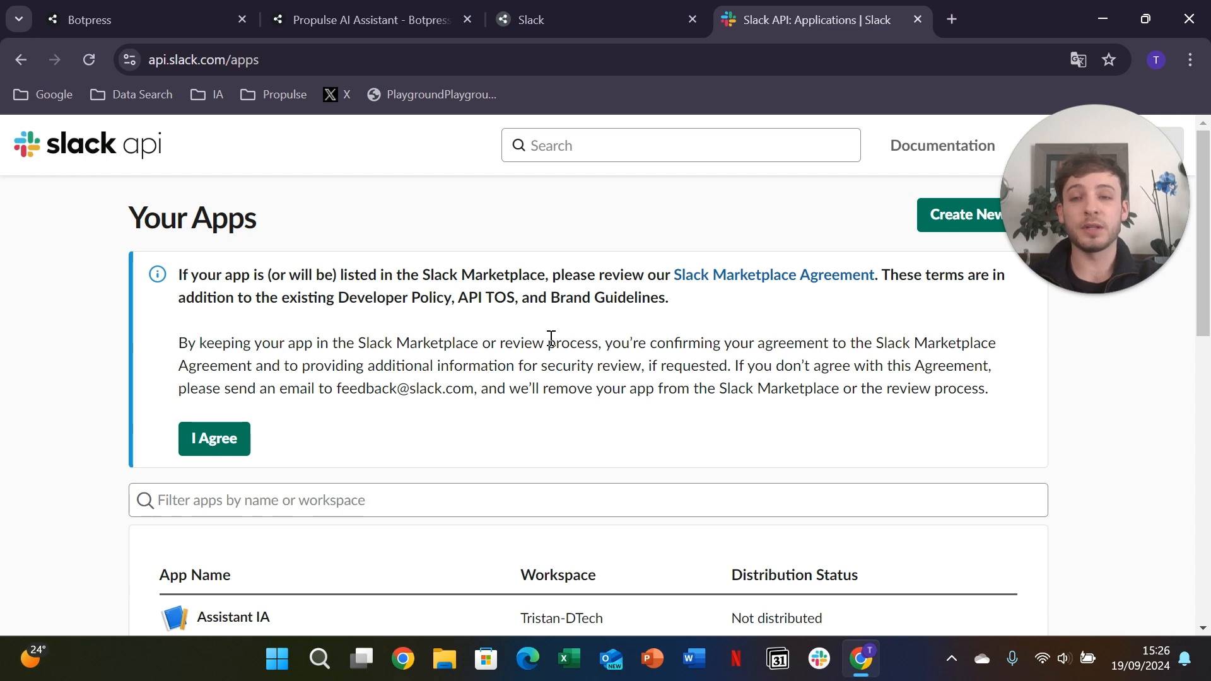
mouse_move(1049, 231)
drag(1047, 224, 1071, 375)
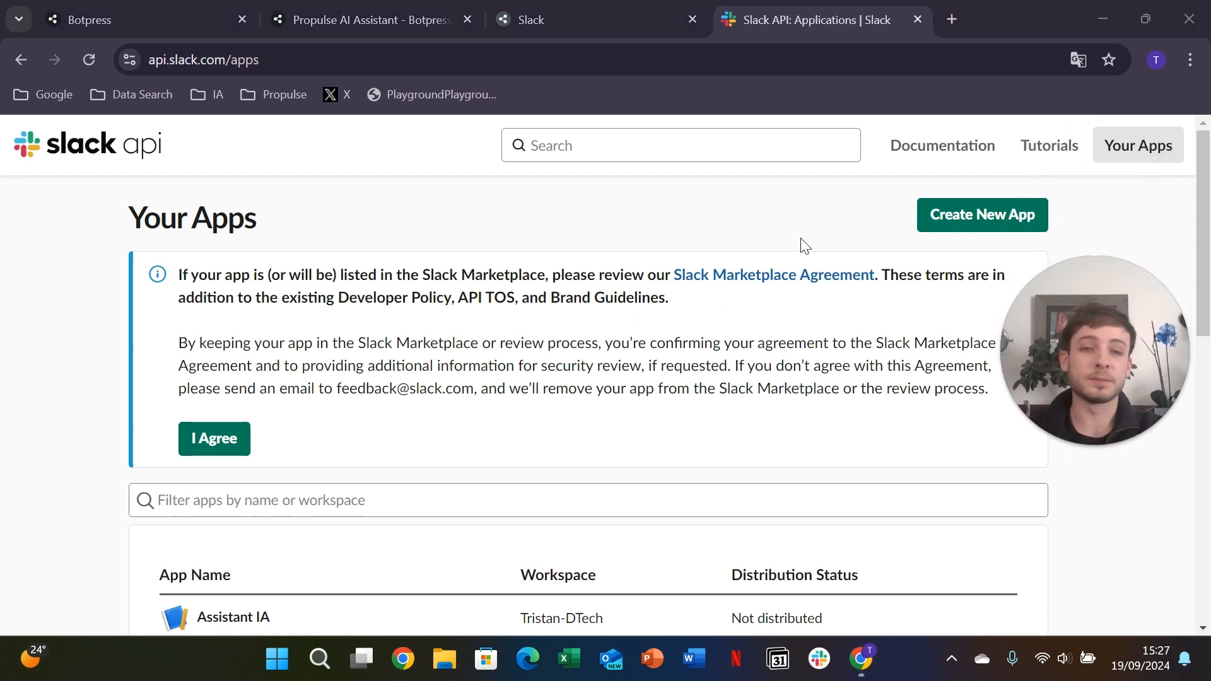
click(969, 222)
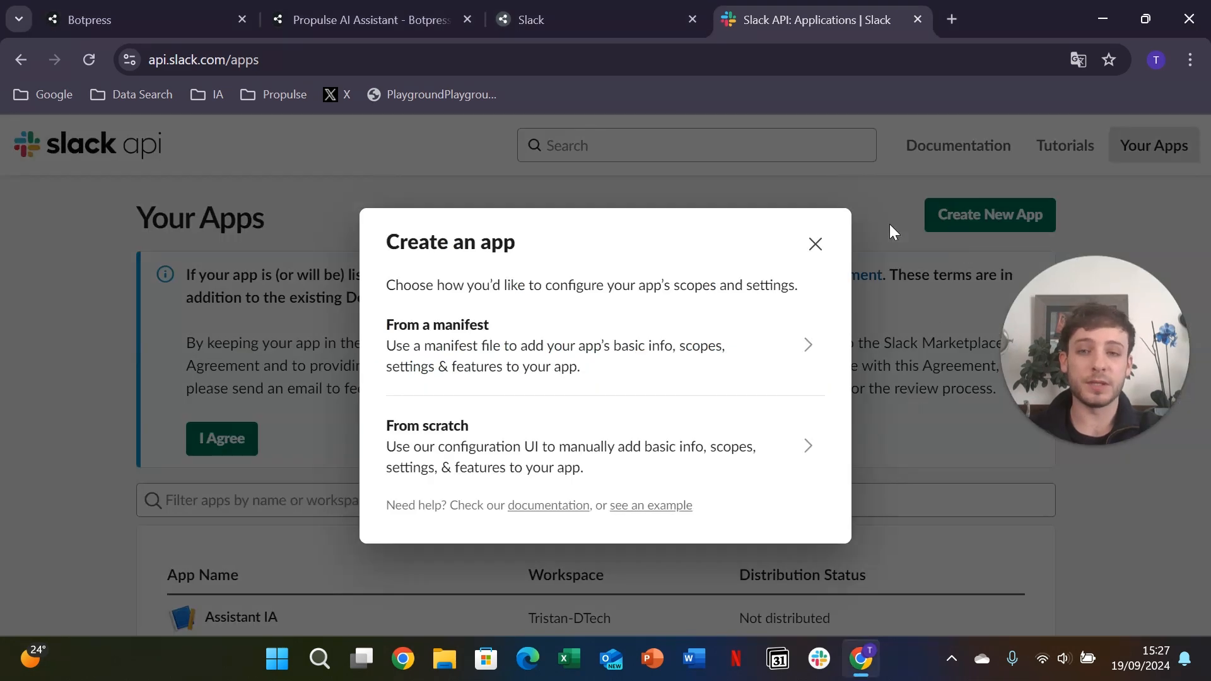
click(658, 443)
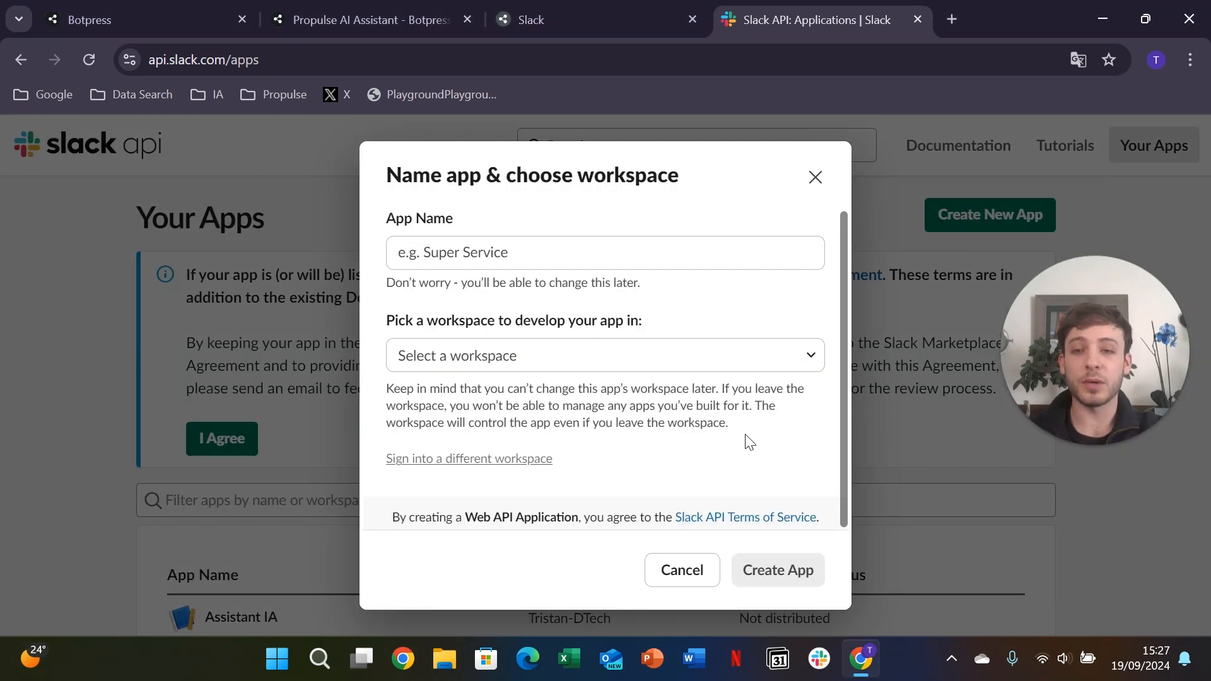
Name the app "Propulse AI Assistant", choose the "Propulse | Junior IAE Aix-Marseille" workspace, and create the app
click(498, 247)
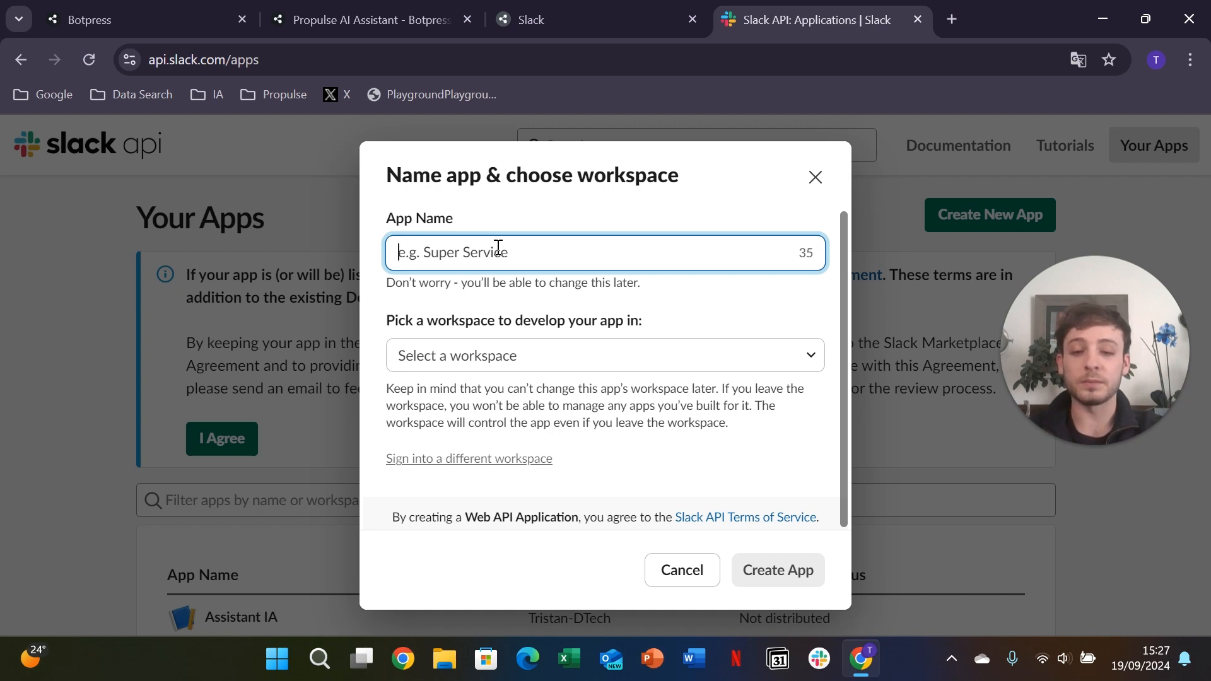
text(Pr)
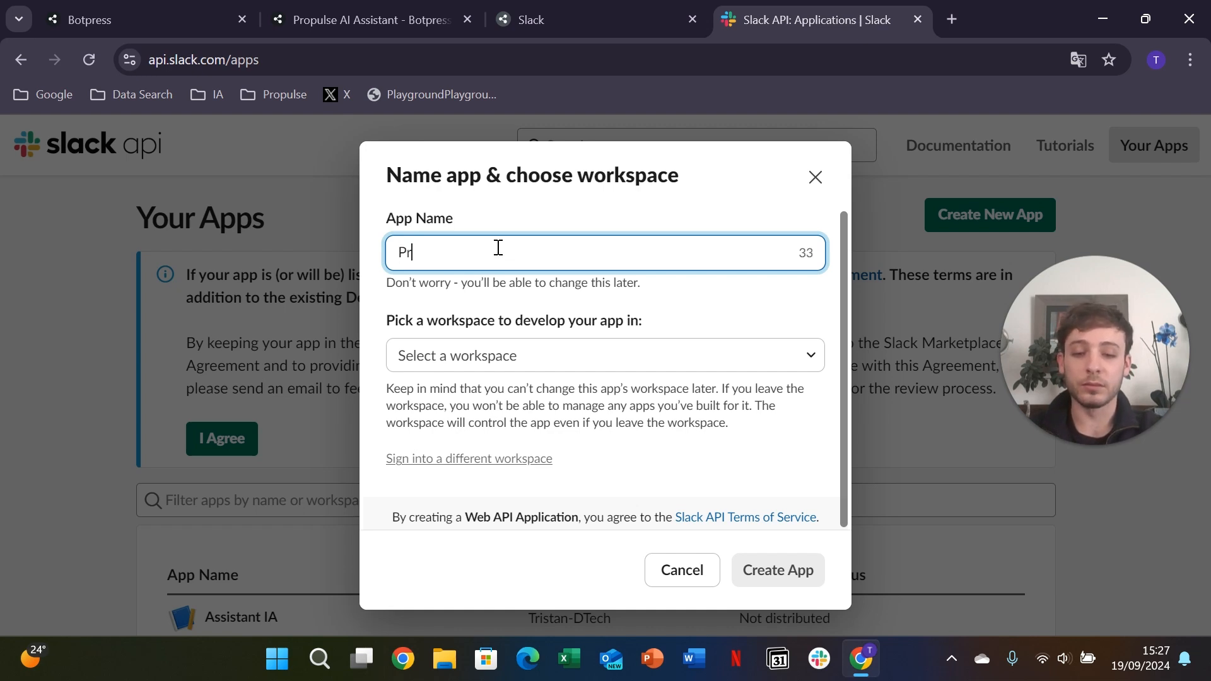
text(opulse )
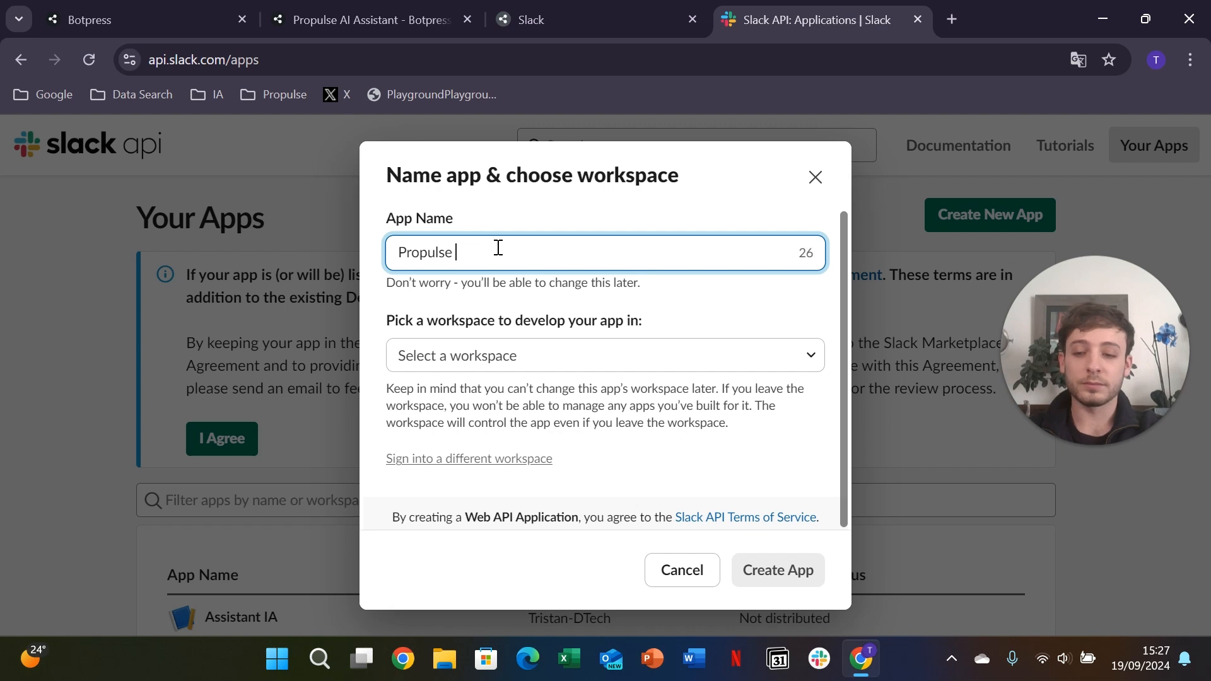
text(AI Ass)
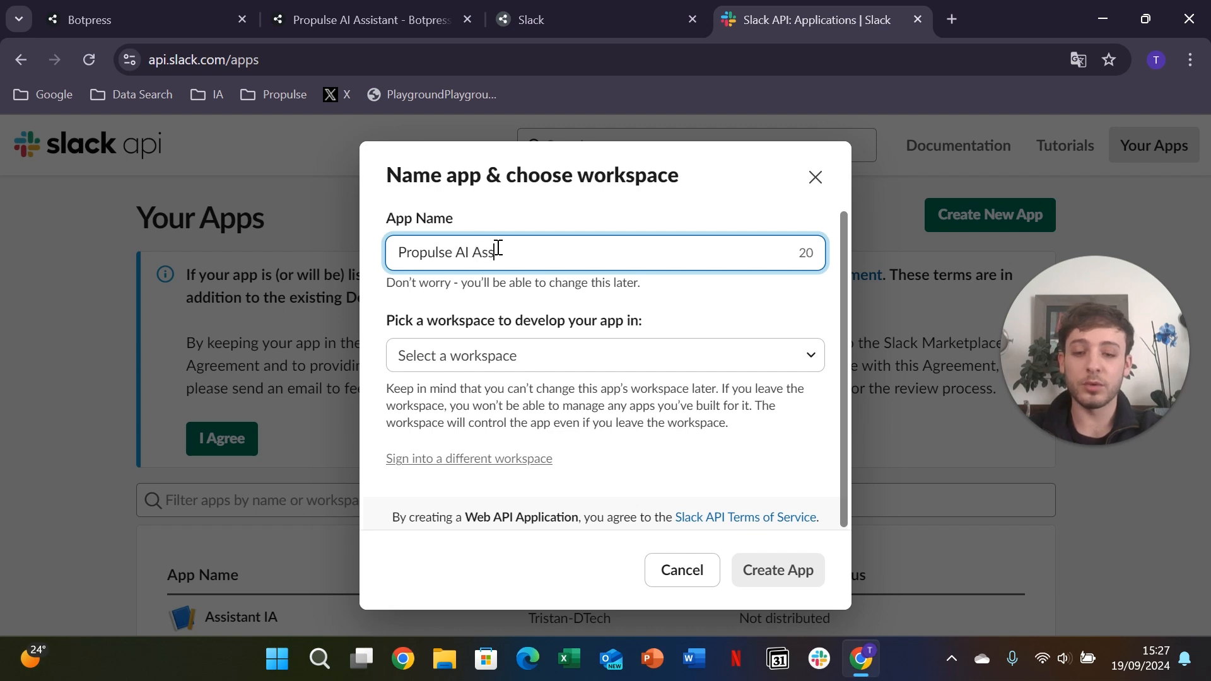
text(istant)
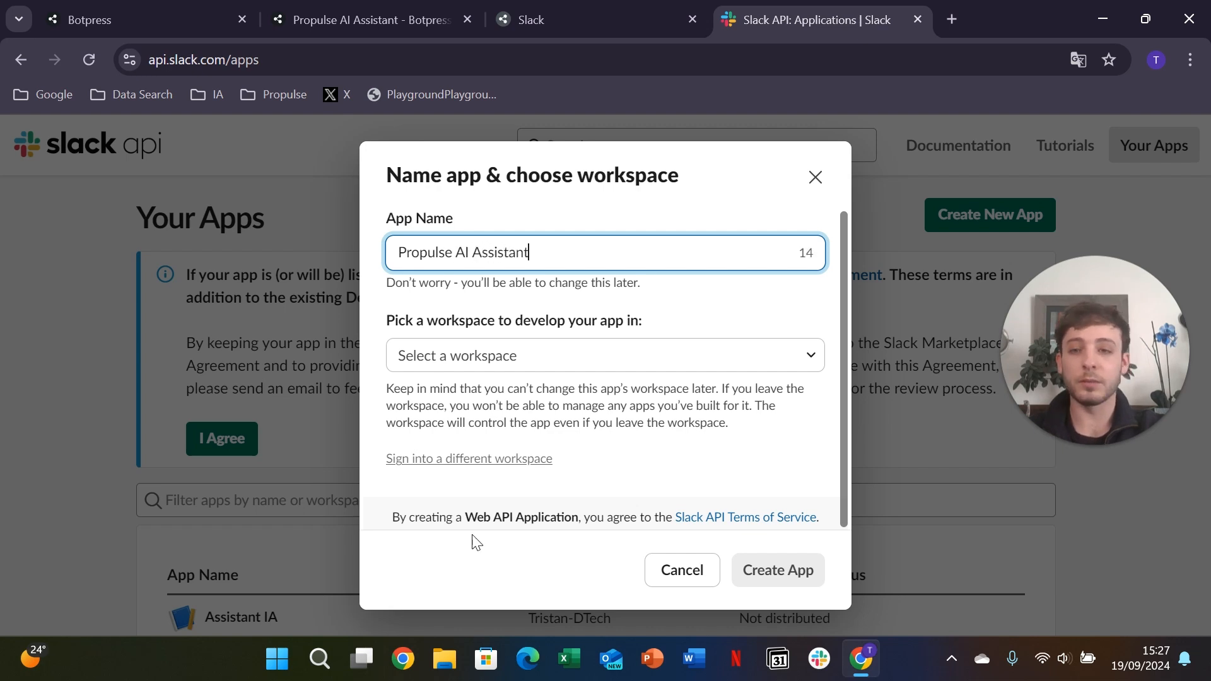
click(531, 360)
click(531, 364)
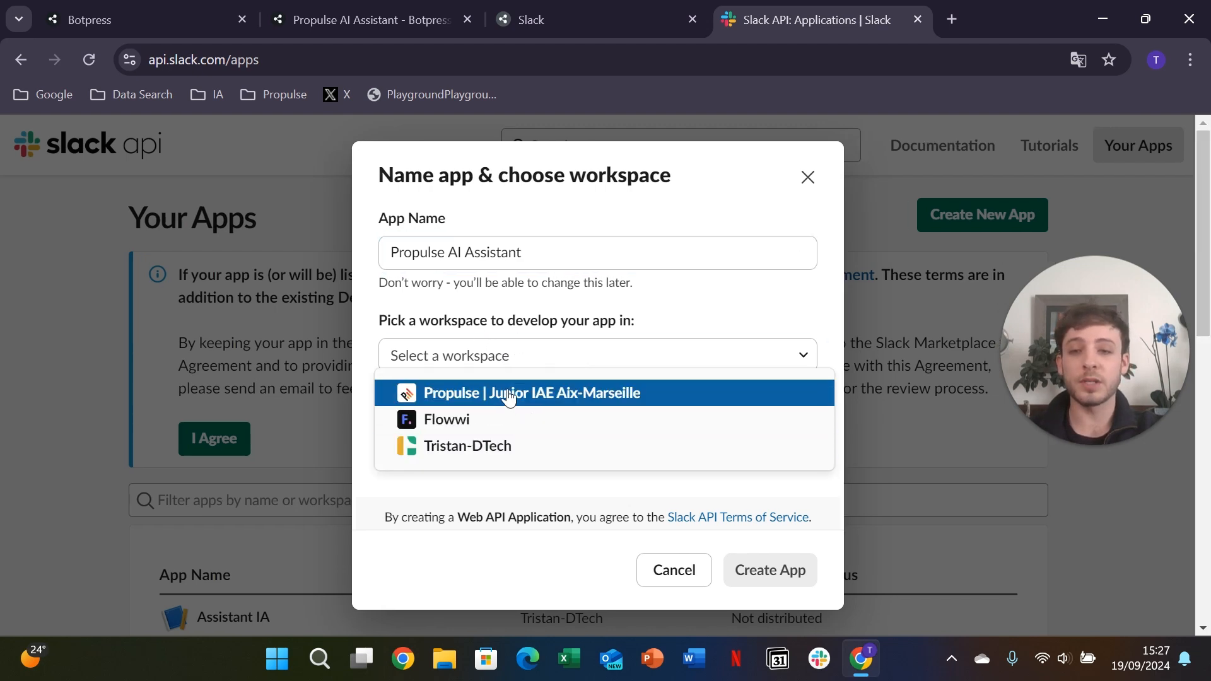
click(504, 391)
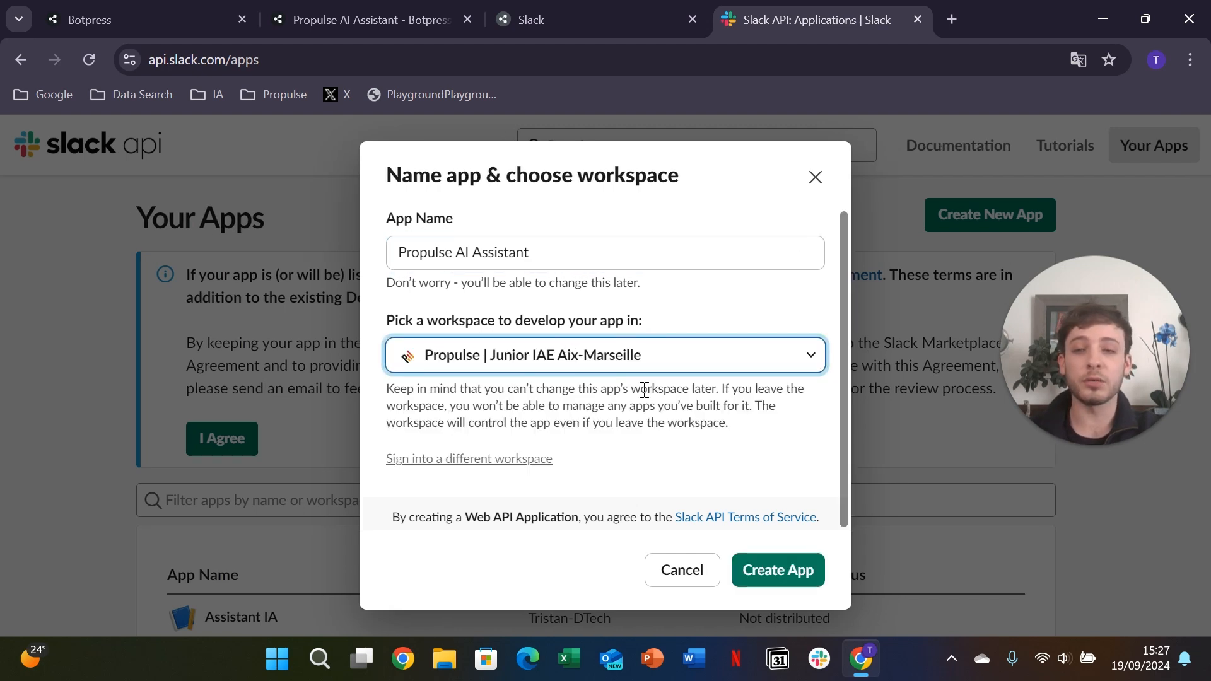
scroll(656, 461, down, 1)
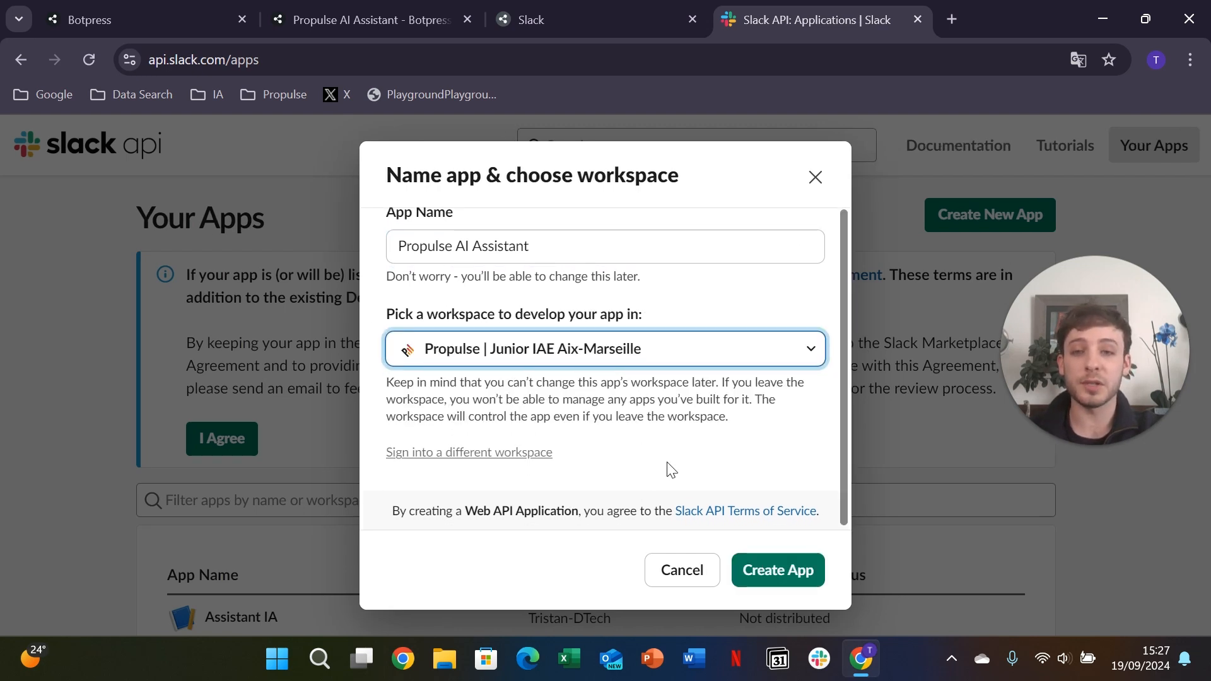
click(782, 571)
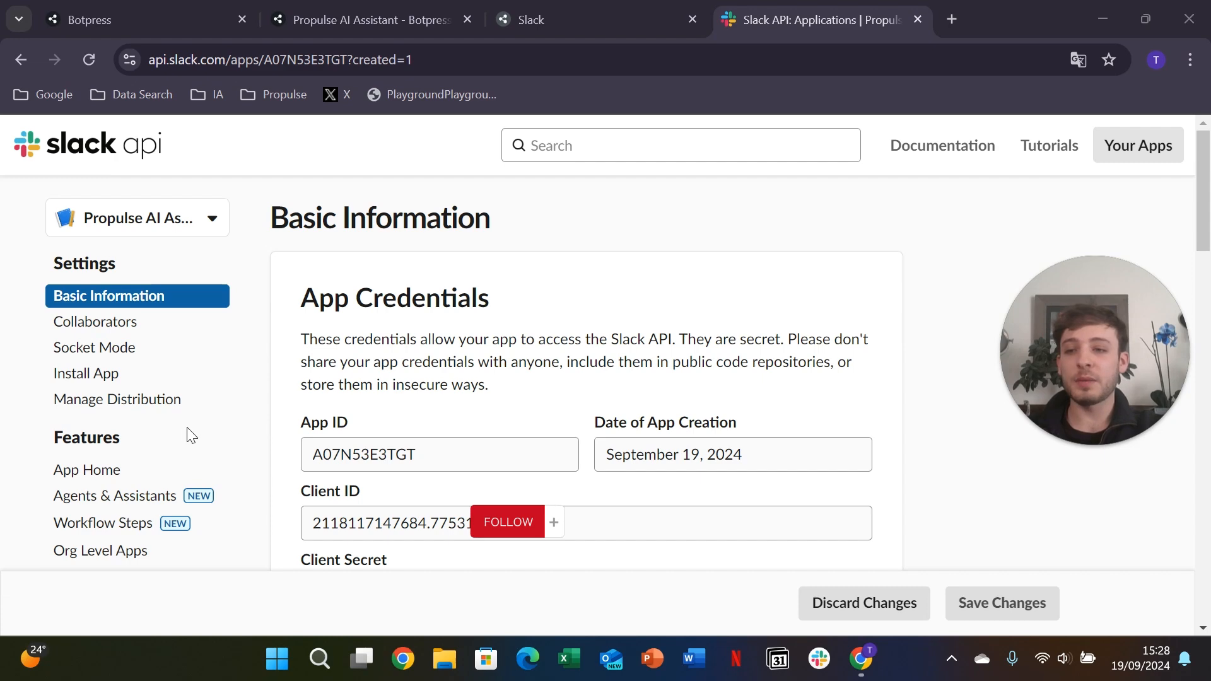
Open the OAuth & Permissions settings of the Propulse AI Assistant app
scroll(162, 405, down, 1)
scroll(163, 407, down, 1)
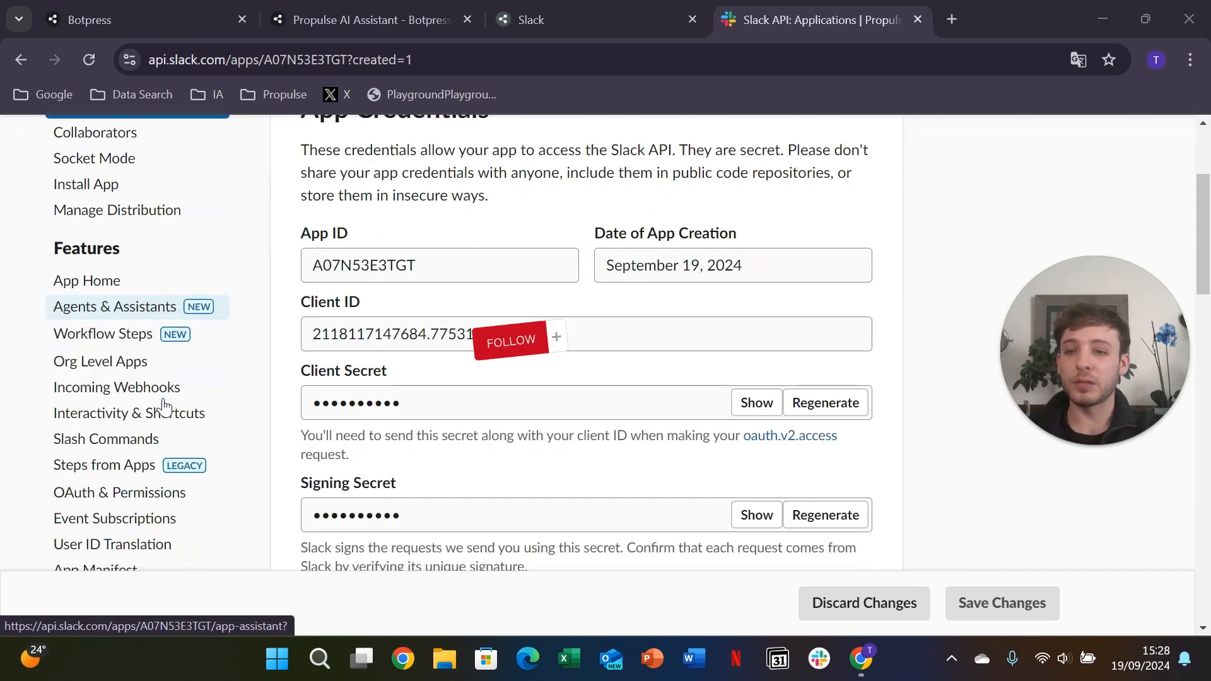
scroll(140, 449, down, 1)
scroll(140, 453, down, 1)
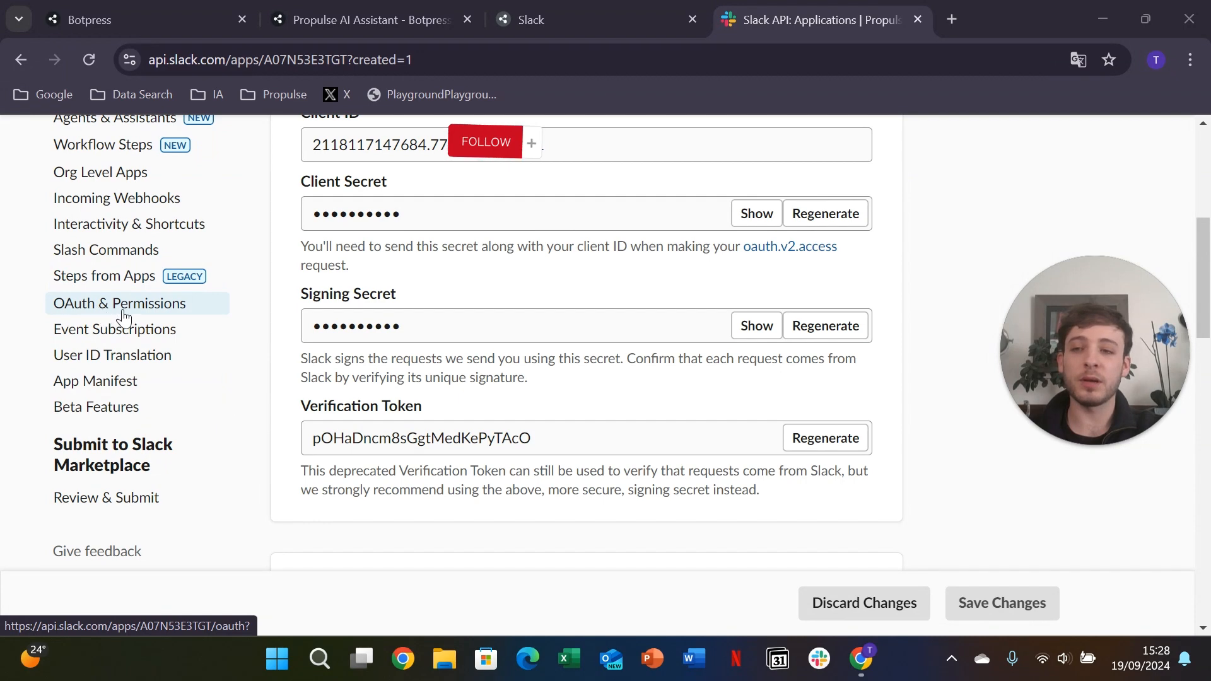
click(158, 308)
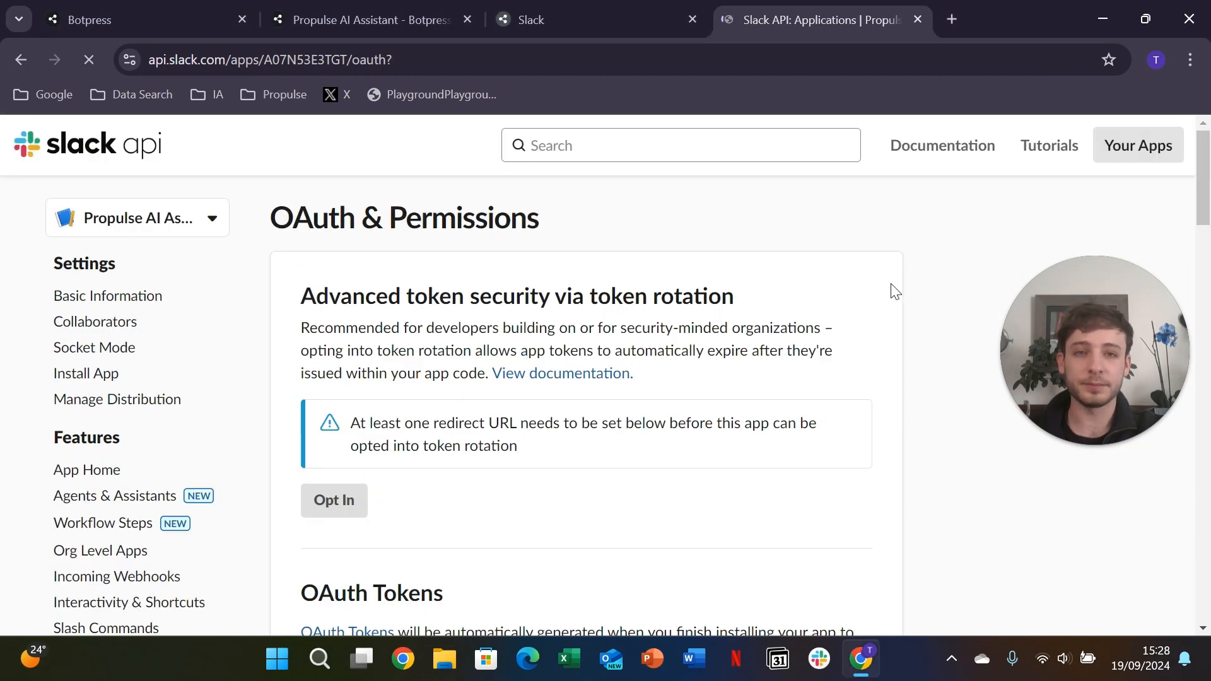
Add the chat:write OAuth scope to the app's Bot Token Scopes
scroll(665, 413, down, 5)
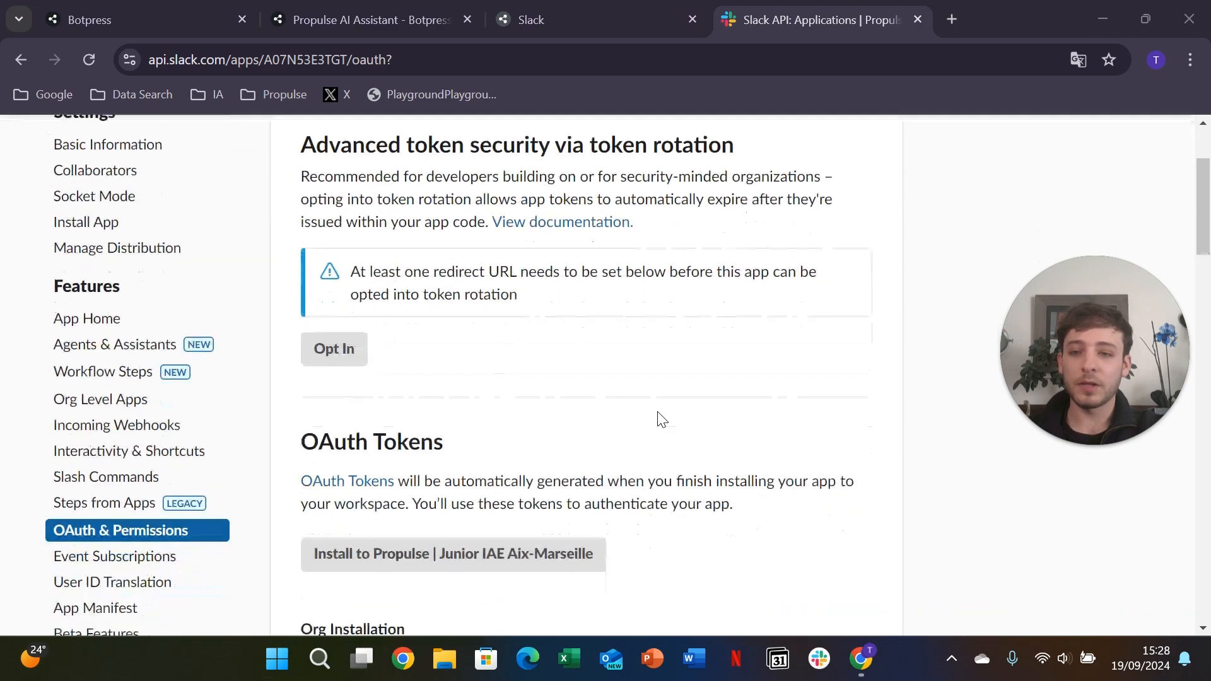
scroll(665, 436, down, 8)
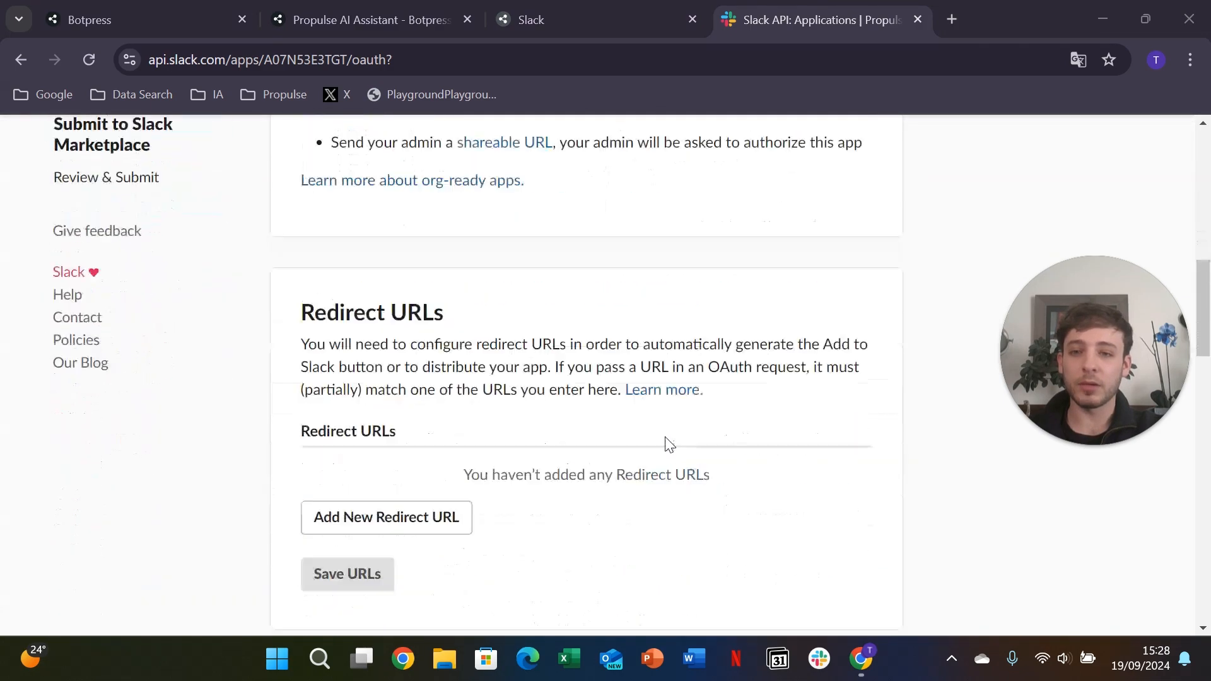
scroll(670, 445, down, 8)
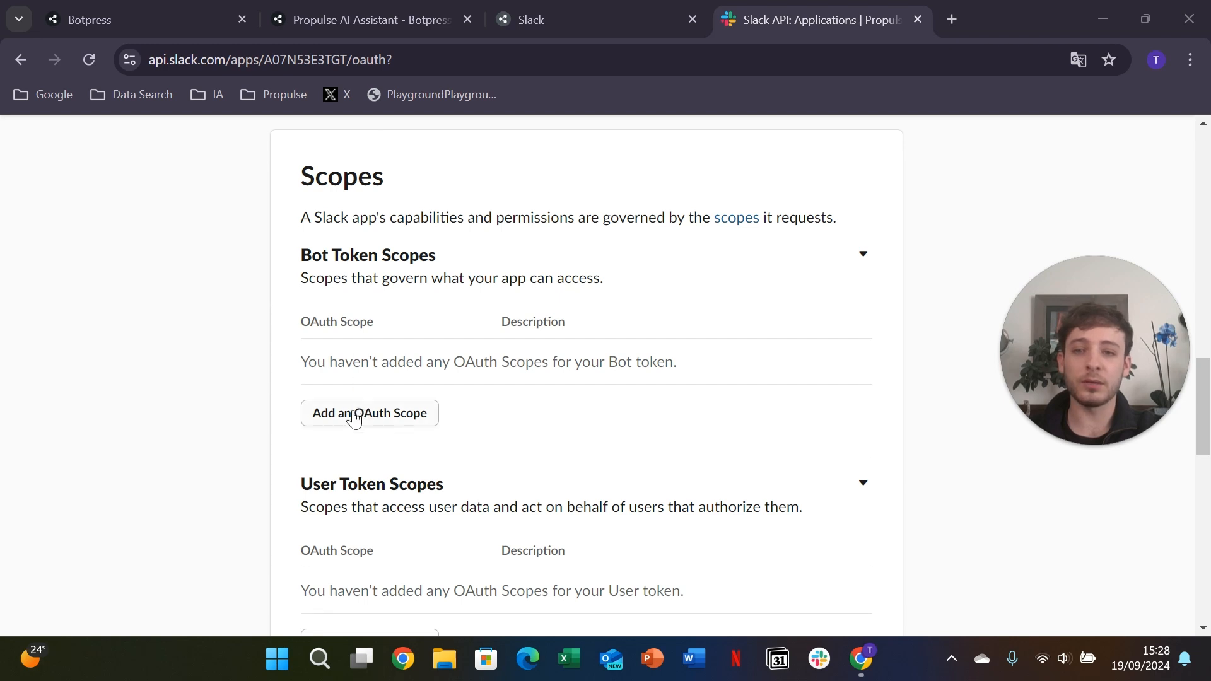
click(374, 415)
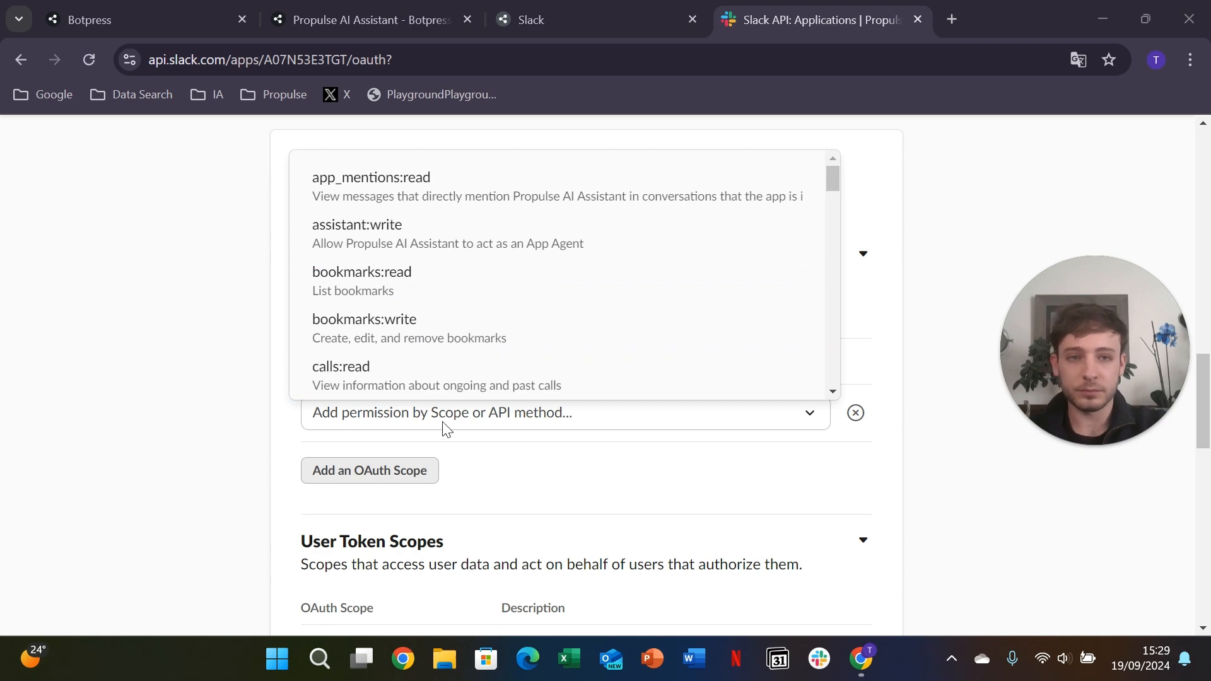
click(419, 420)
text(chat)
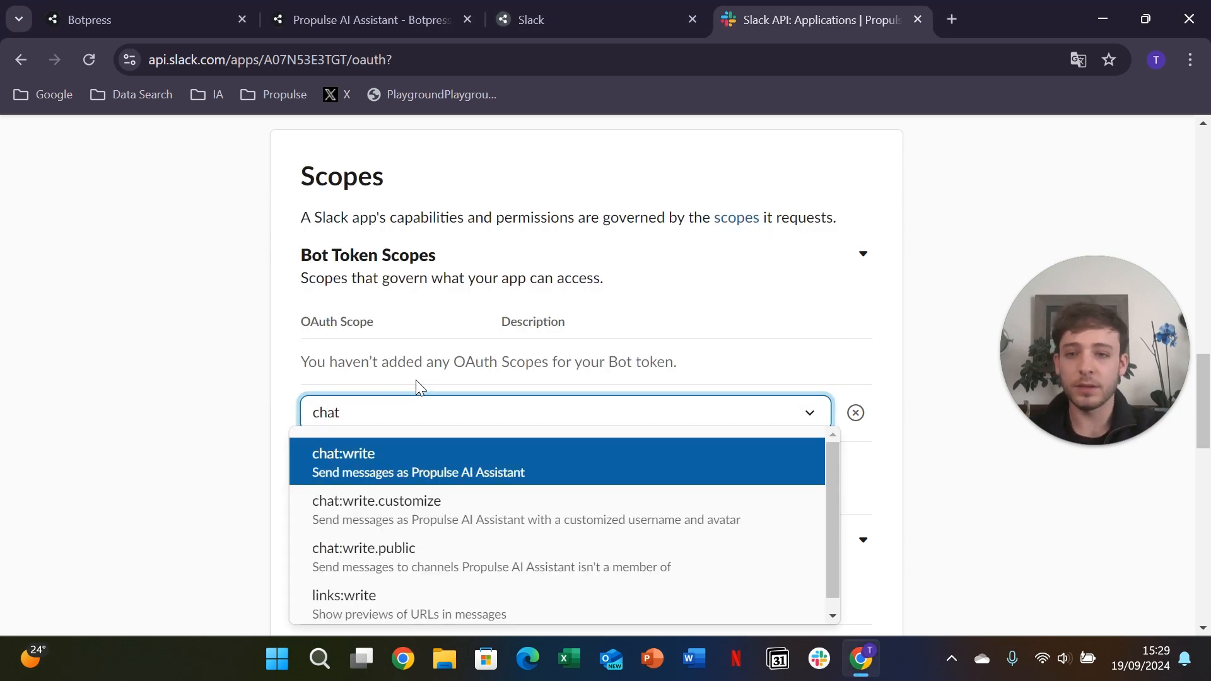
click(349, 454)
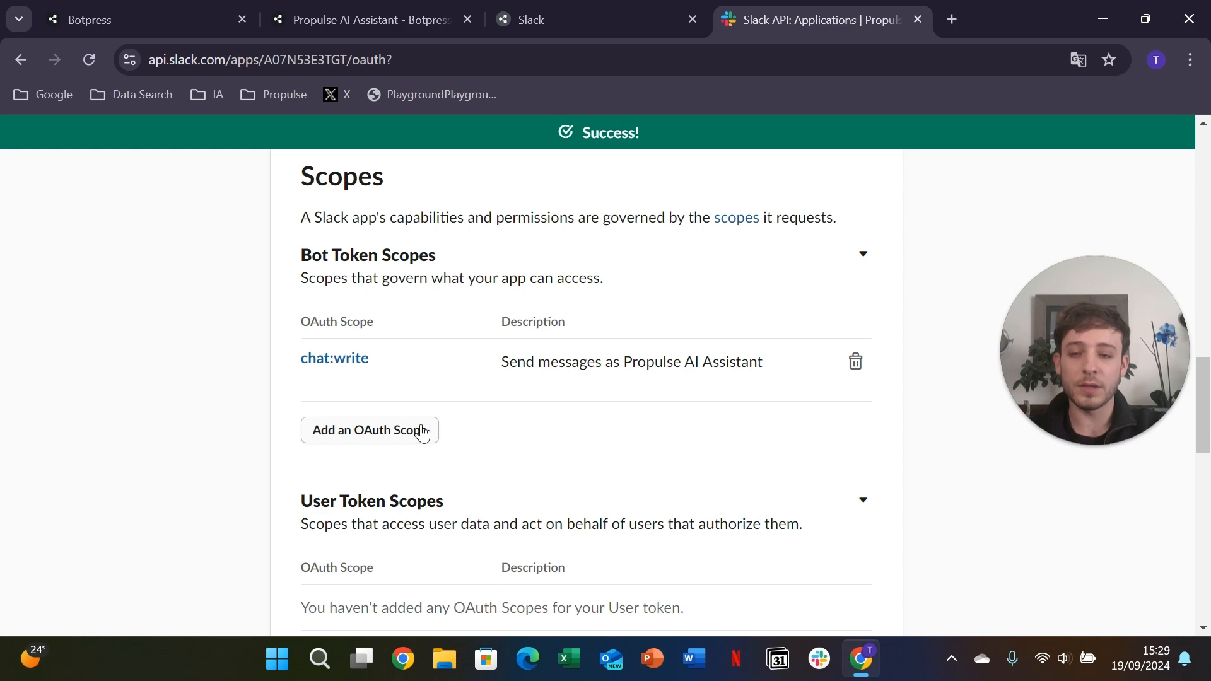
Add the chat:write.customize OAuth scope to the app's Bot Token Scopes
click(405, 434)
text(chat)
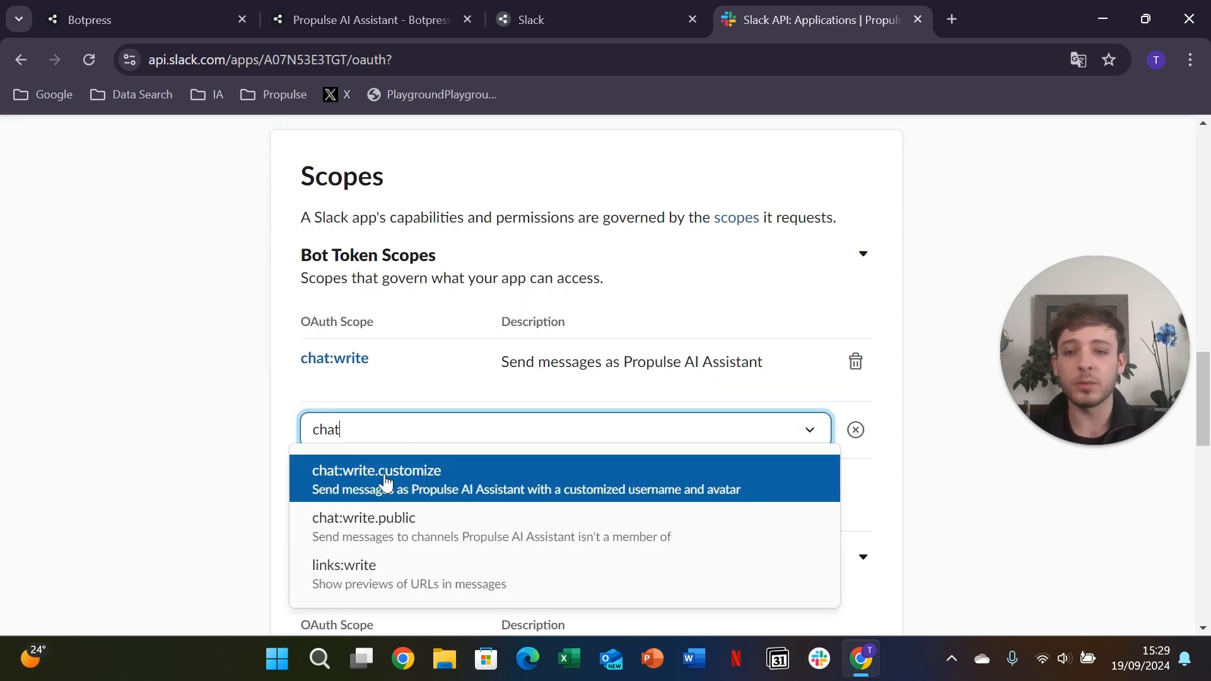
click(386, 483)
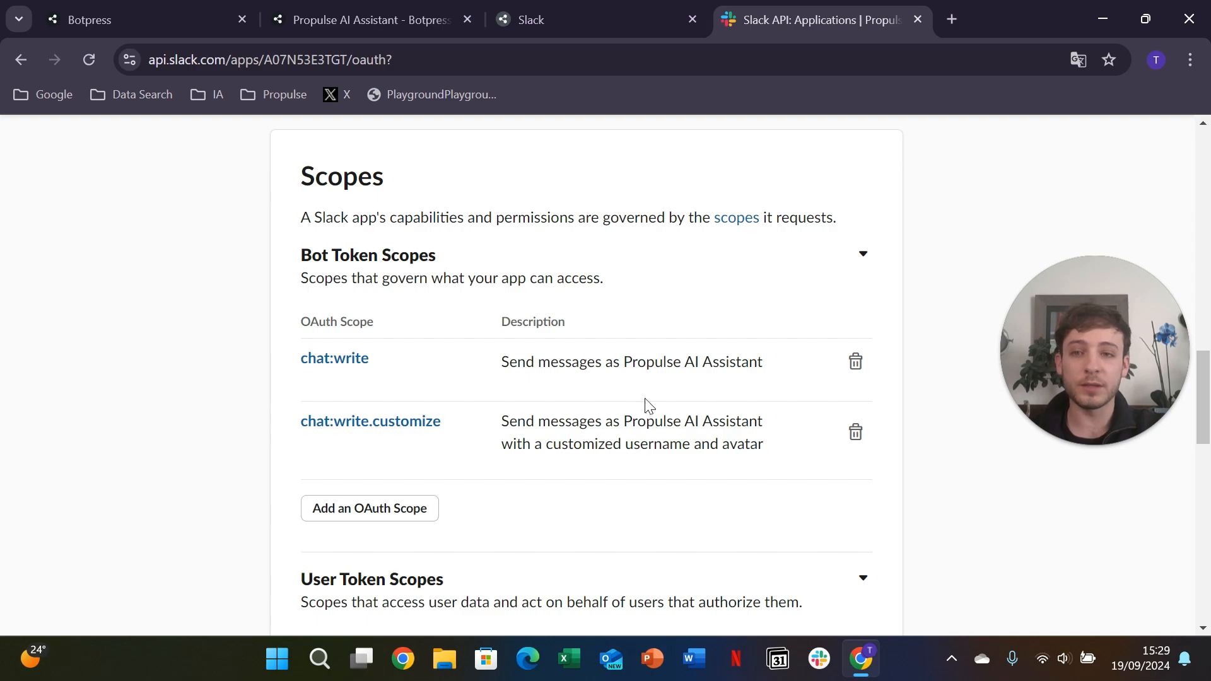
Install the app to the Propulse | Junior IAE Aix-Marseille workspace and grant it the requested permissions
scroll(648, 406, up, 10)
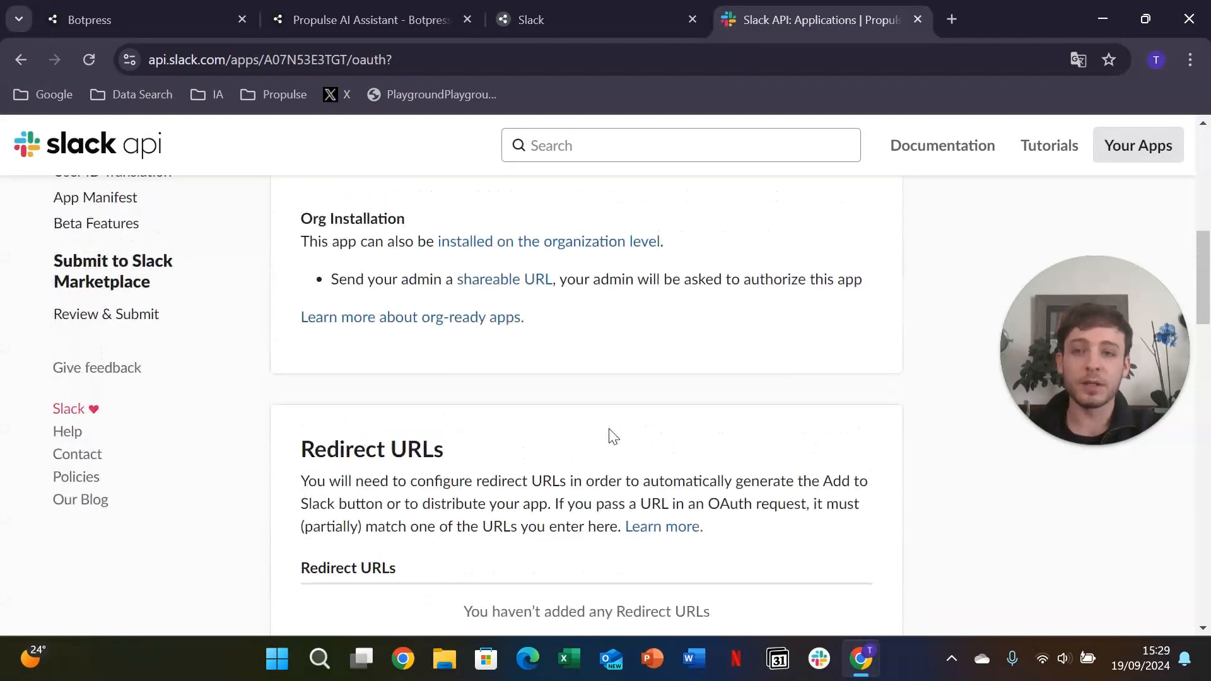
scroll(612, 435, up, 4)
scroll(612, 441, up, 3)
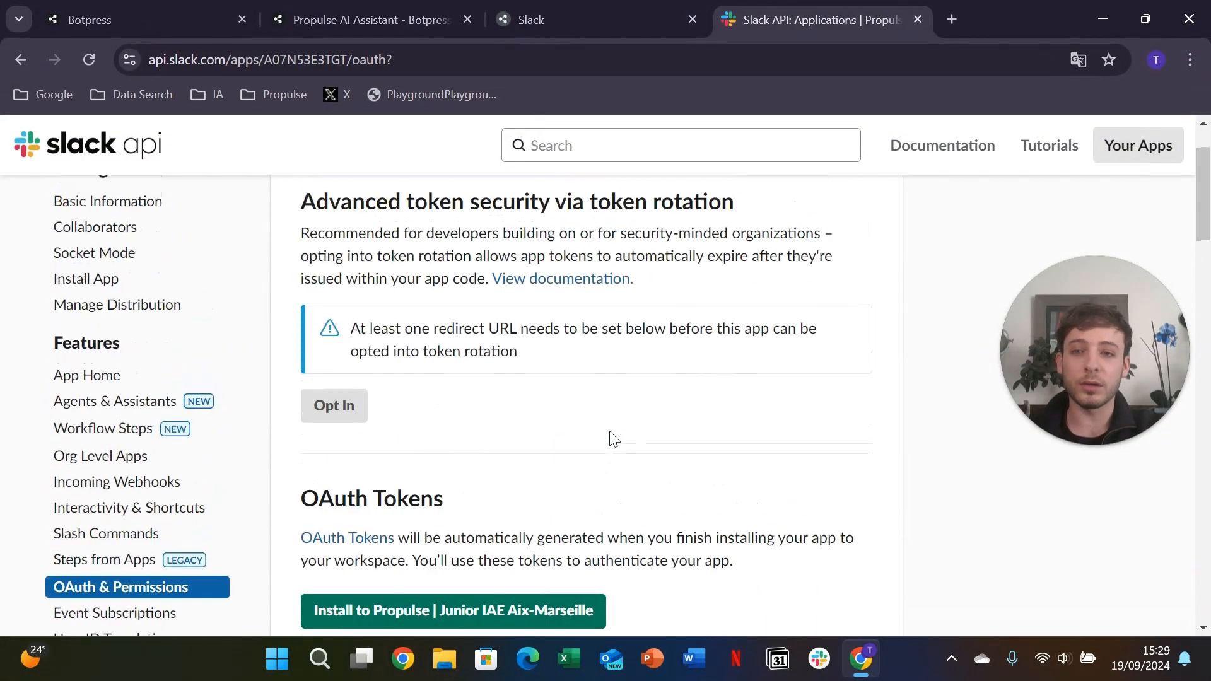
scroll(611, 438, down, 2)
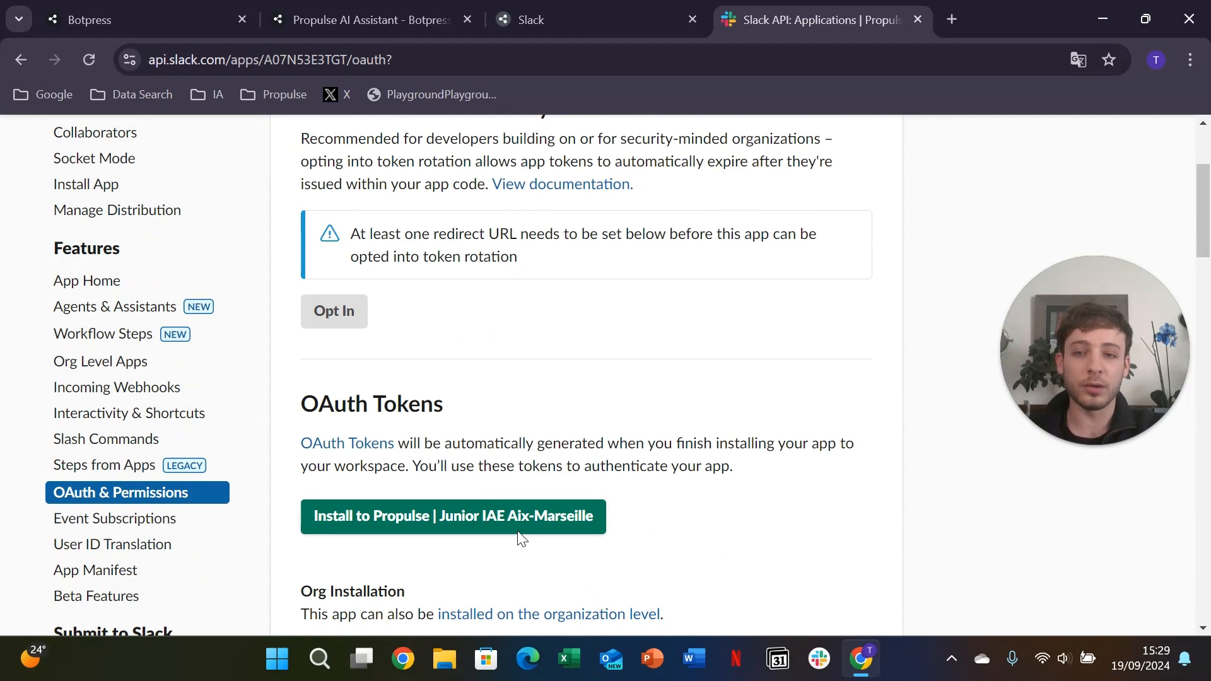
click(469, 522)
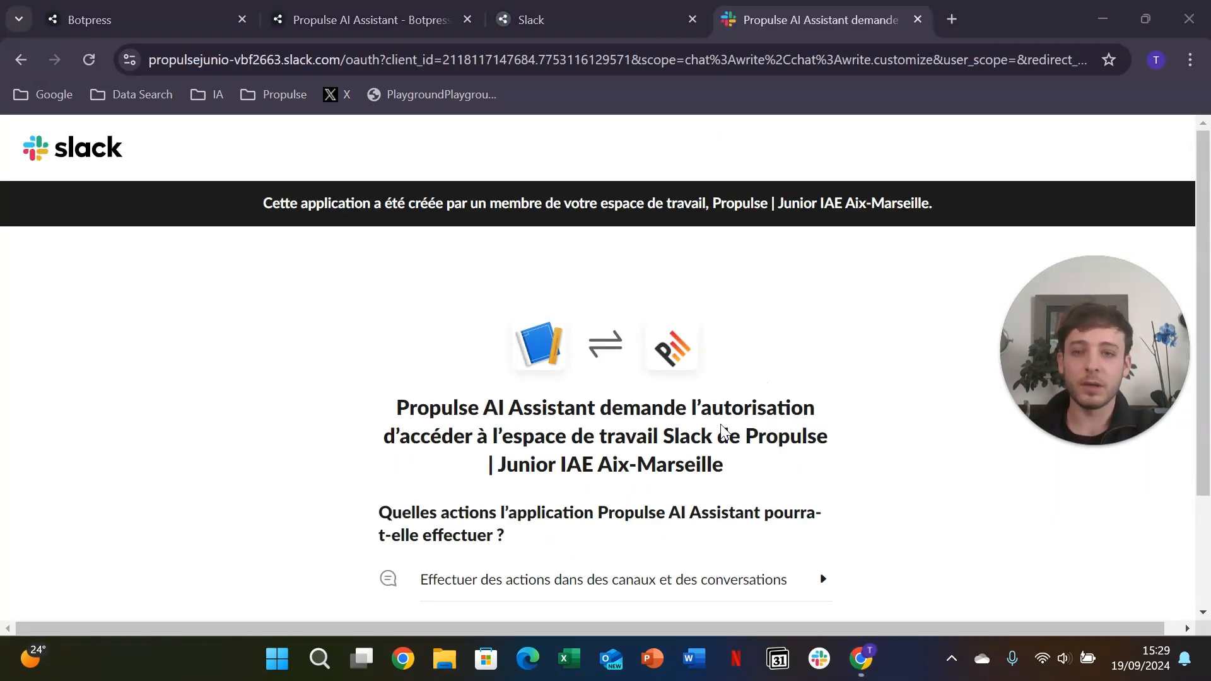
scroll(358, 353, down, 3)
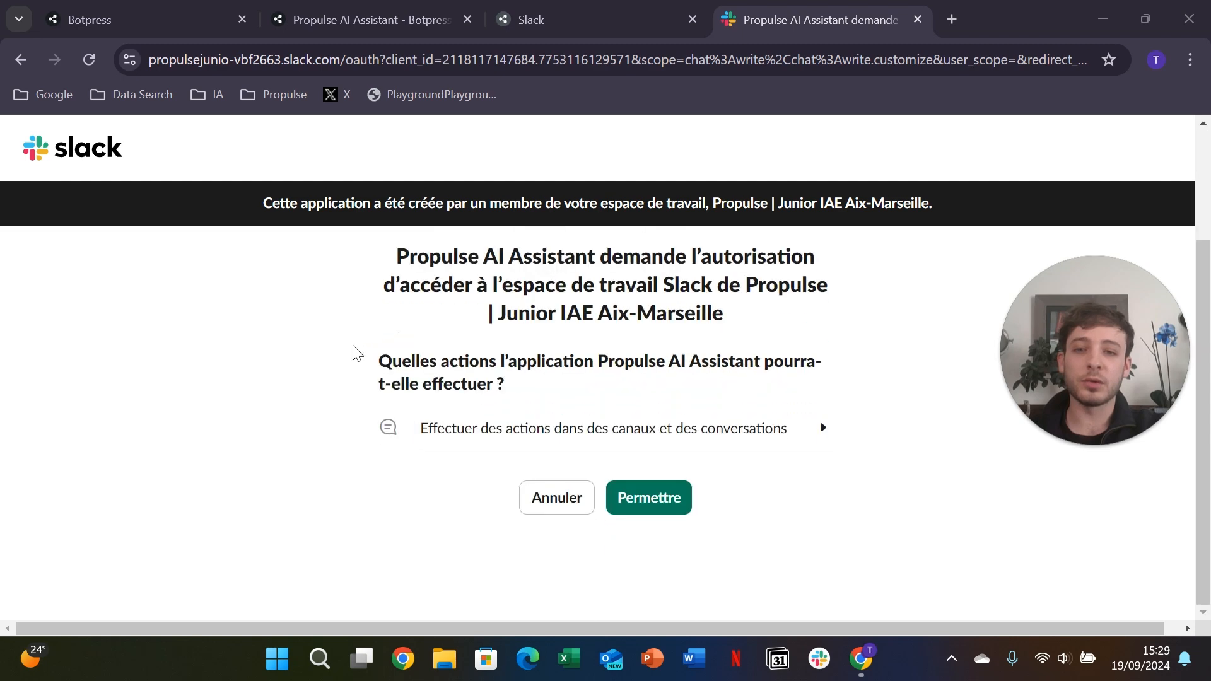
click(648, 501)
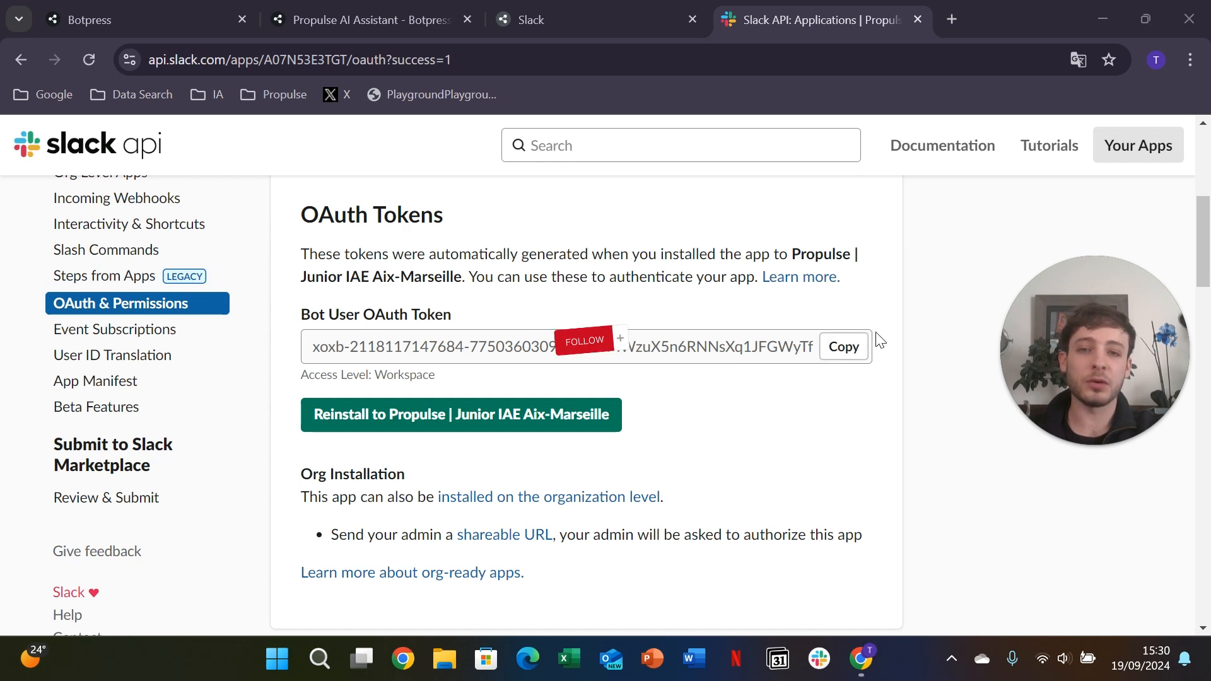
Copy the Bot User OAuth Token from Slack and paste it into the Bot Token field of the Botpress Slack integration
click(855, 349)
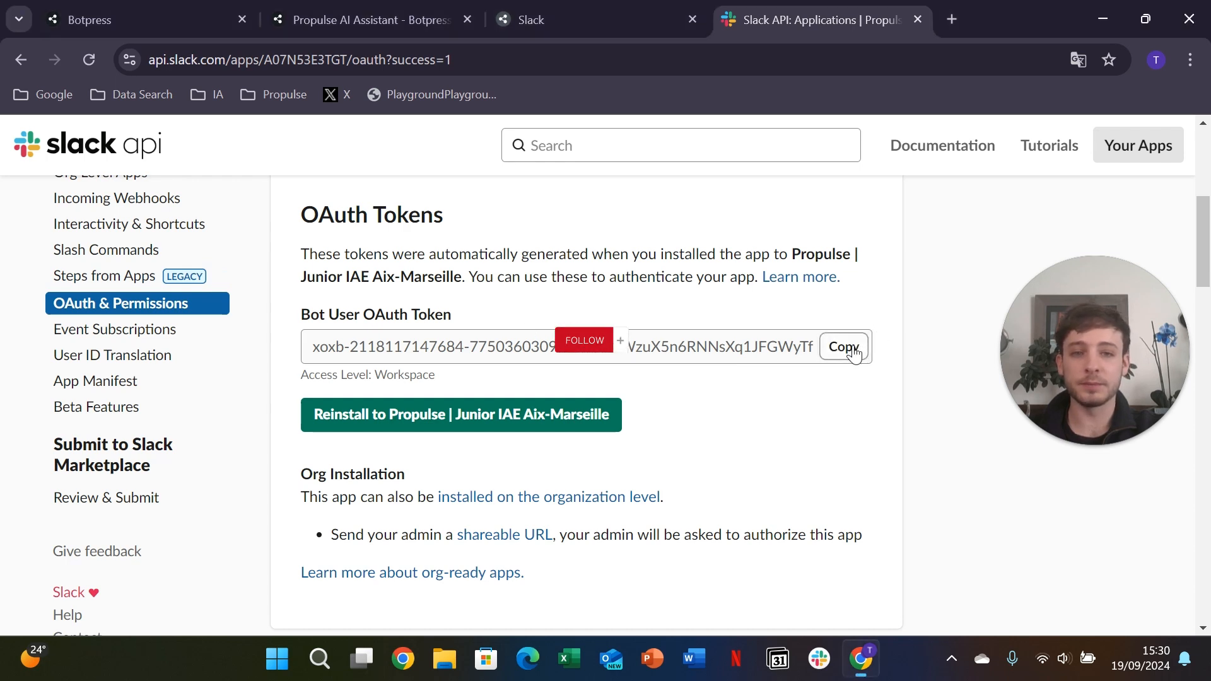
click(328, 13)
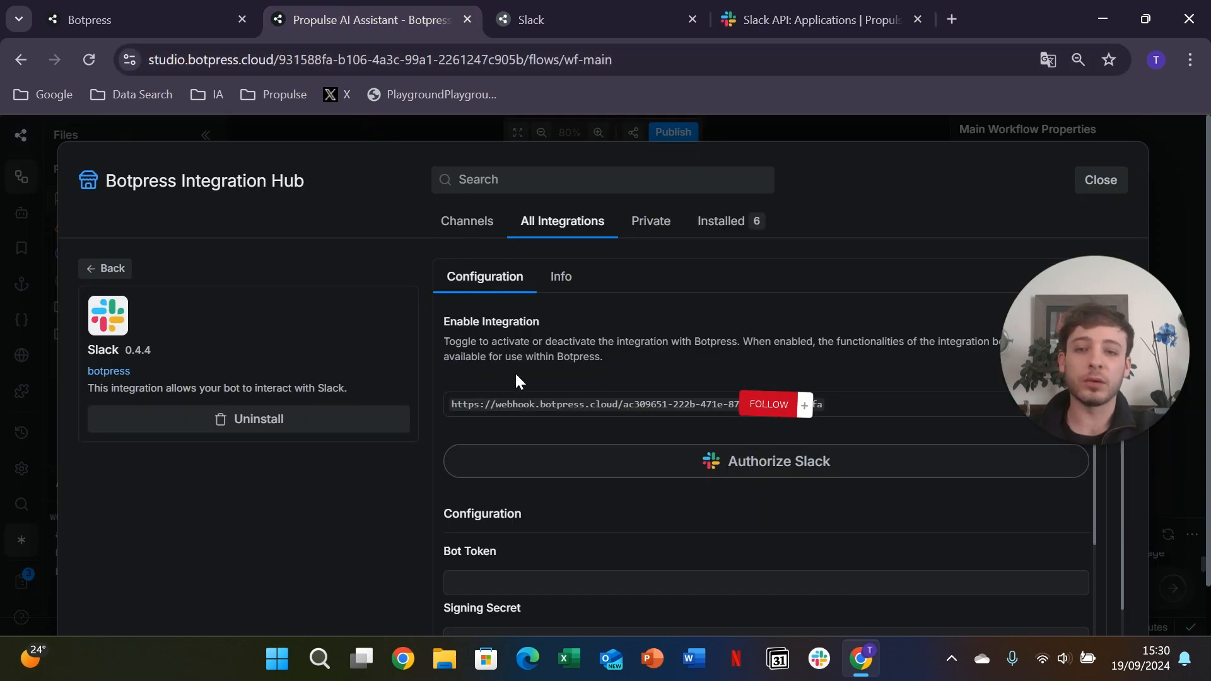
scroll(515, 373, down, 3)
click(527, 407)
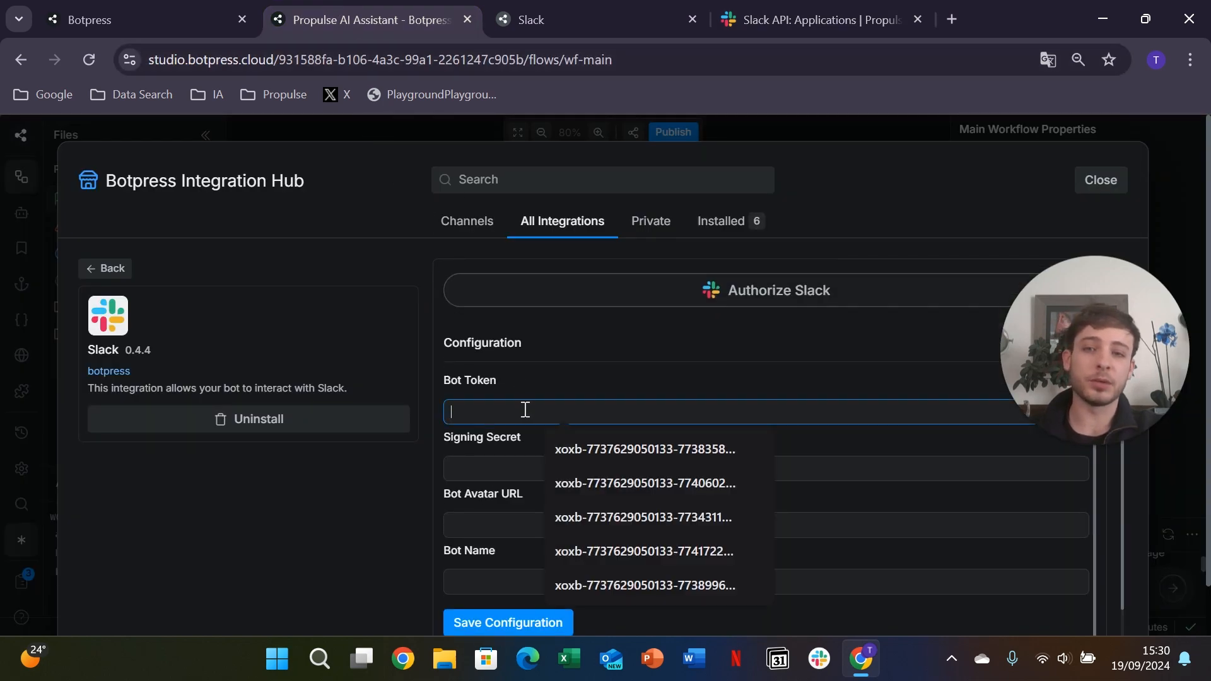
key(ctrl+v)
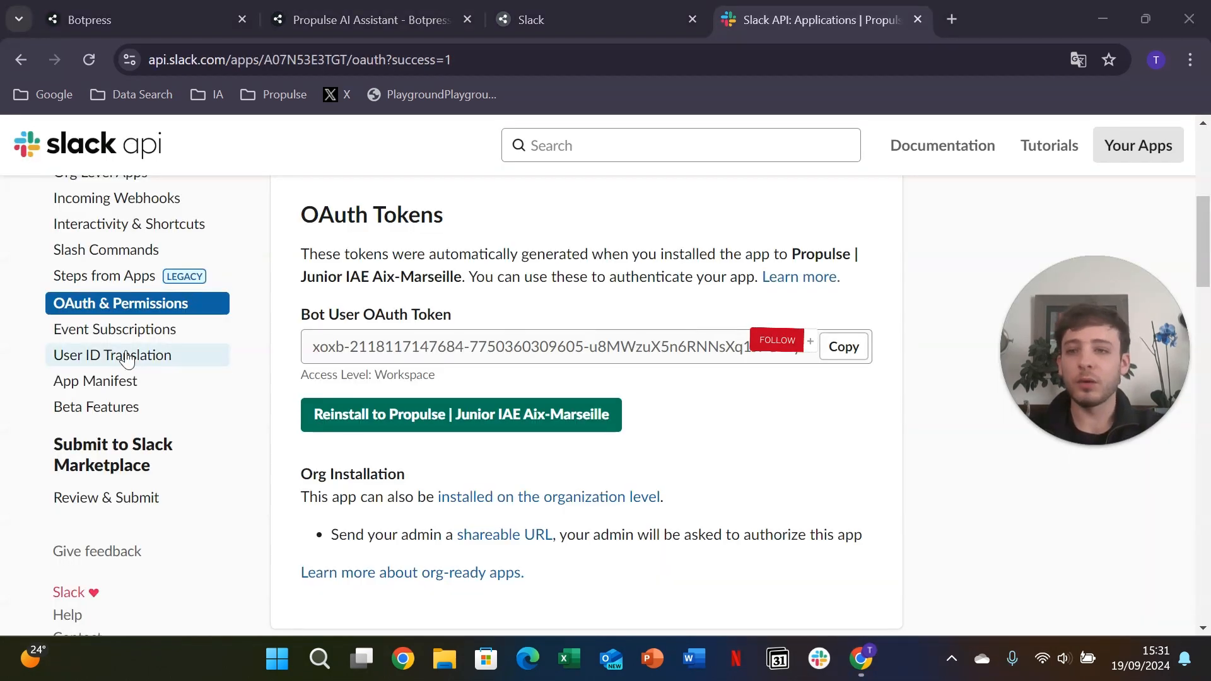
Copy the signing secret from the Slack app's Basic Information into Botpress's Signing Secret field and save the integration configuration
scroll(126, 358, up, 5)
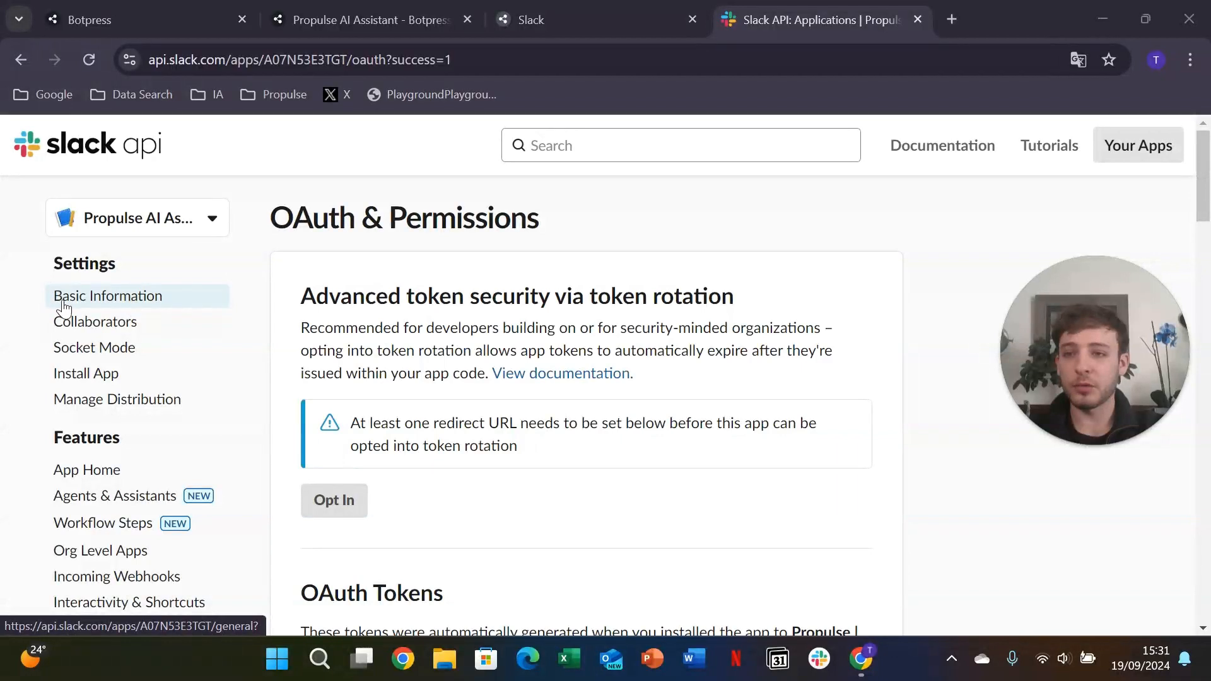
click(63, 307)
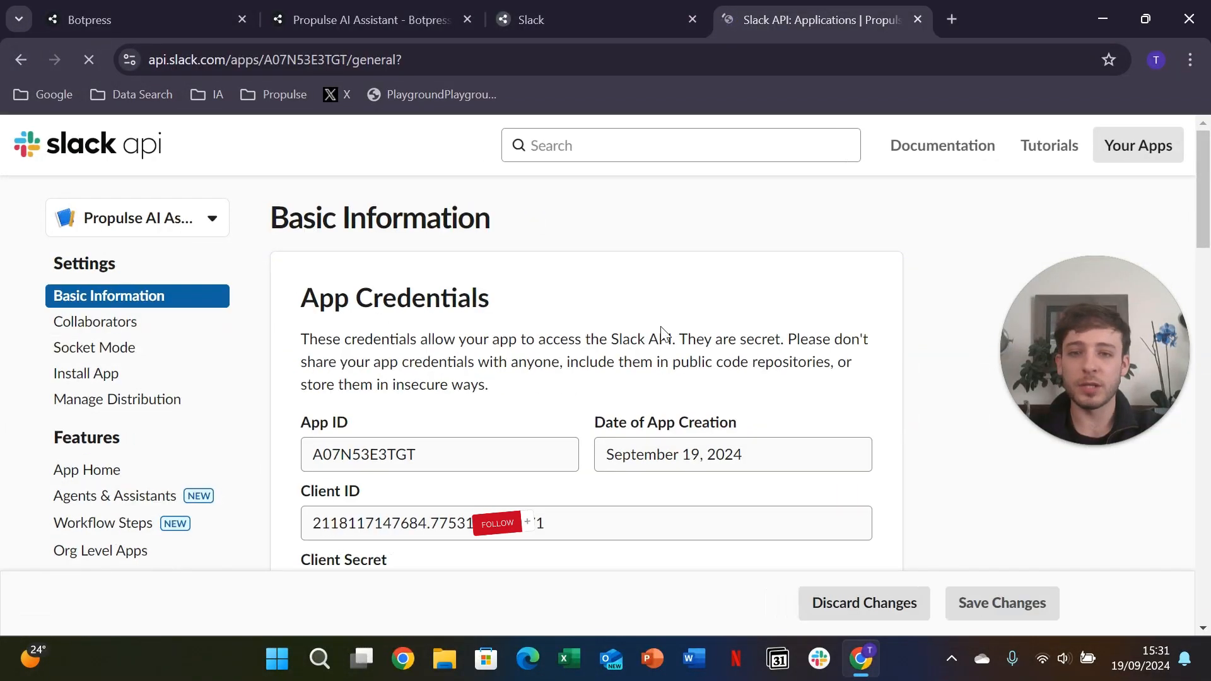
scroll(660, 330, down, 2)
scroll(661, 351, down, 3)
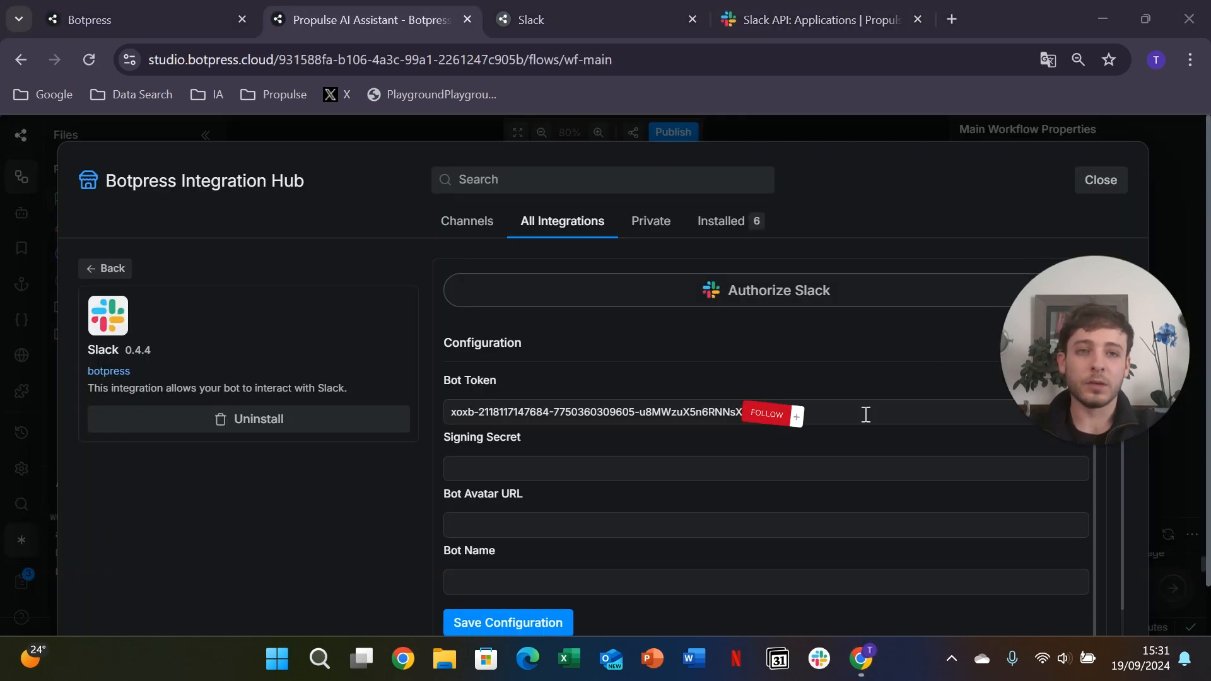
click(778, 470)
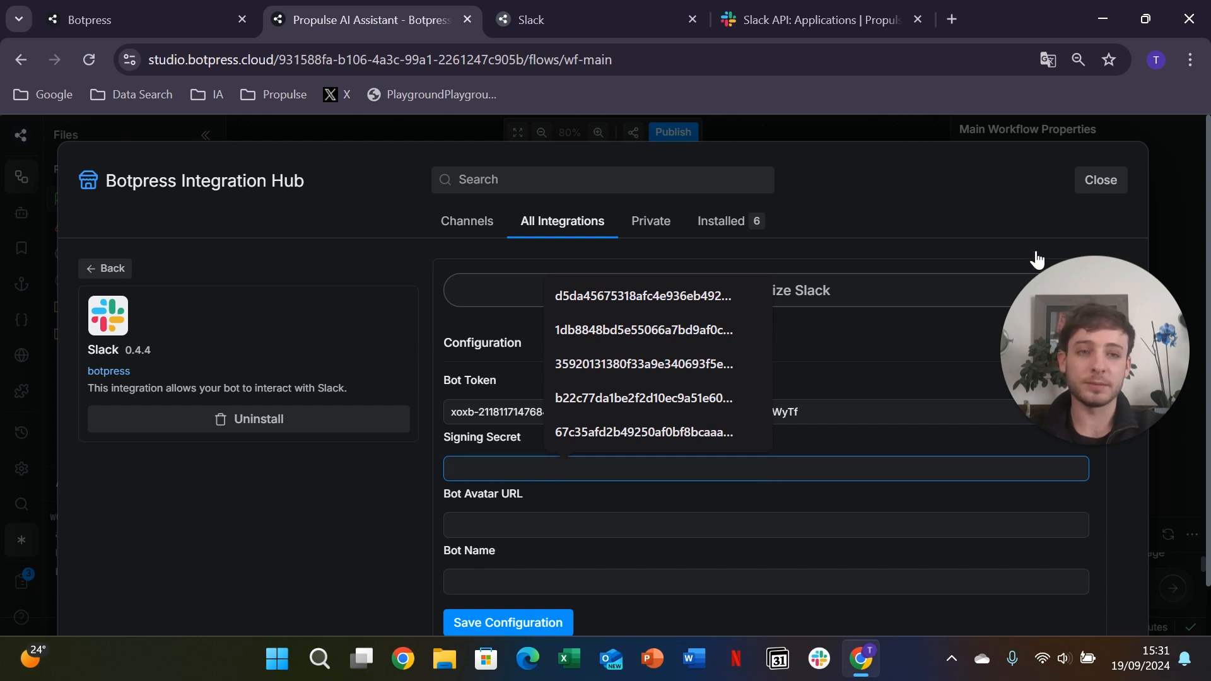
key(ctrl+v)
scroll(852, 425, down, 1)
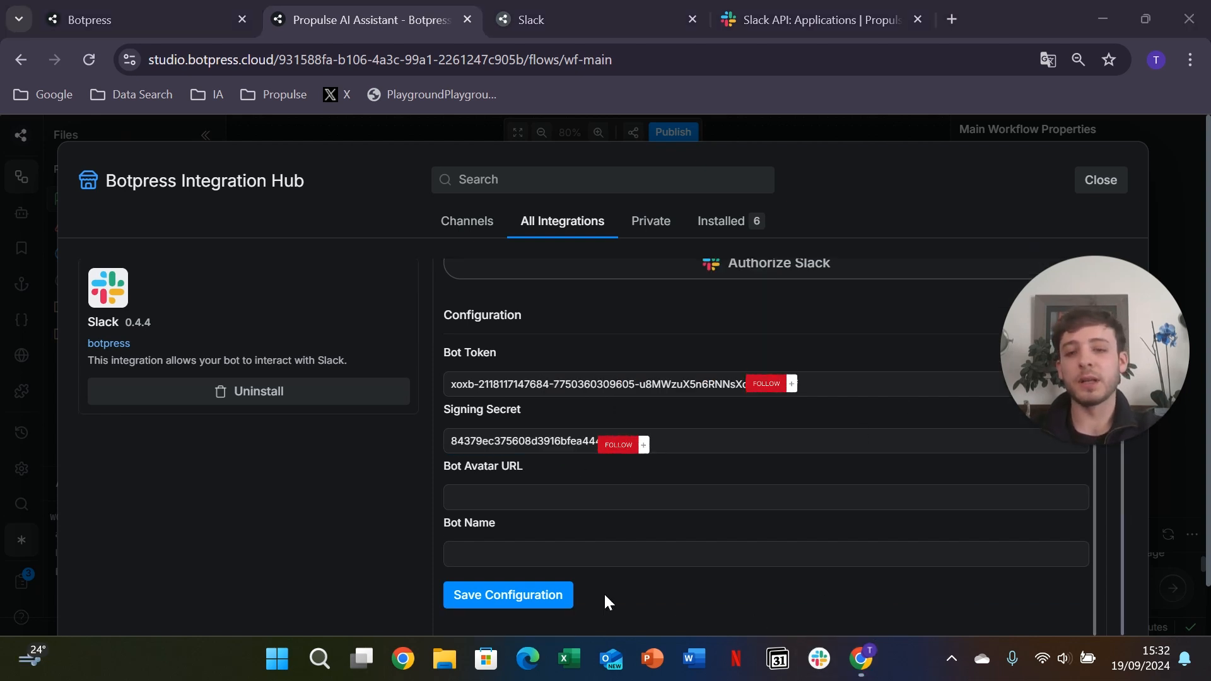
click(489, 603)
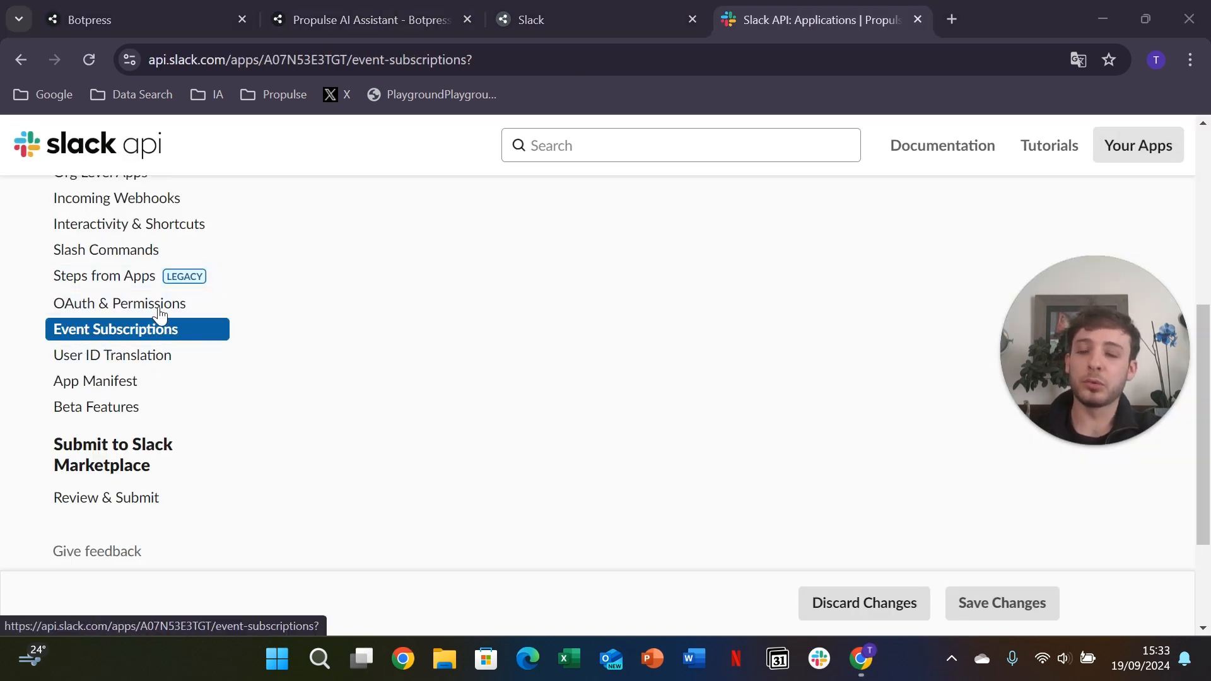
Open the Slack app's Event Subscriptions settings and enable events
click(99, 338)
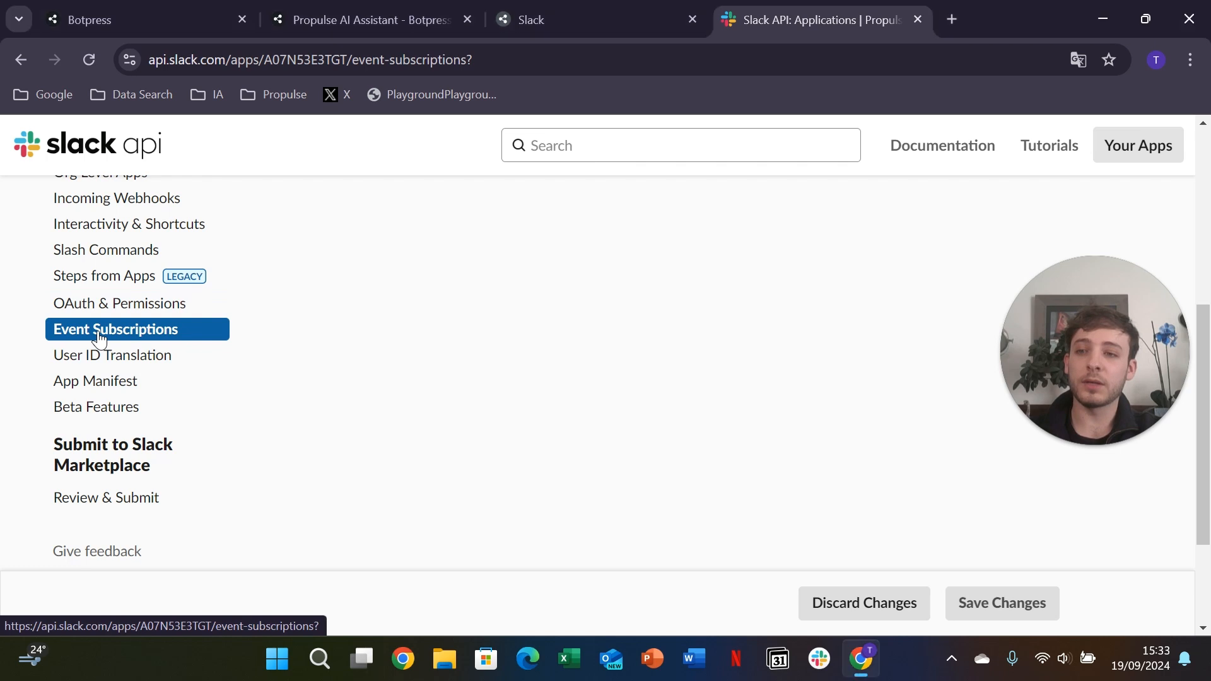
click(120, 341)
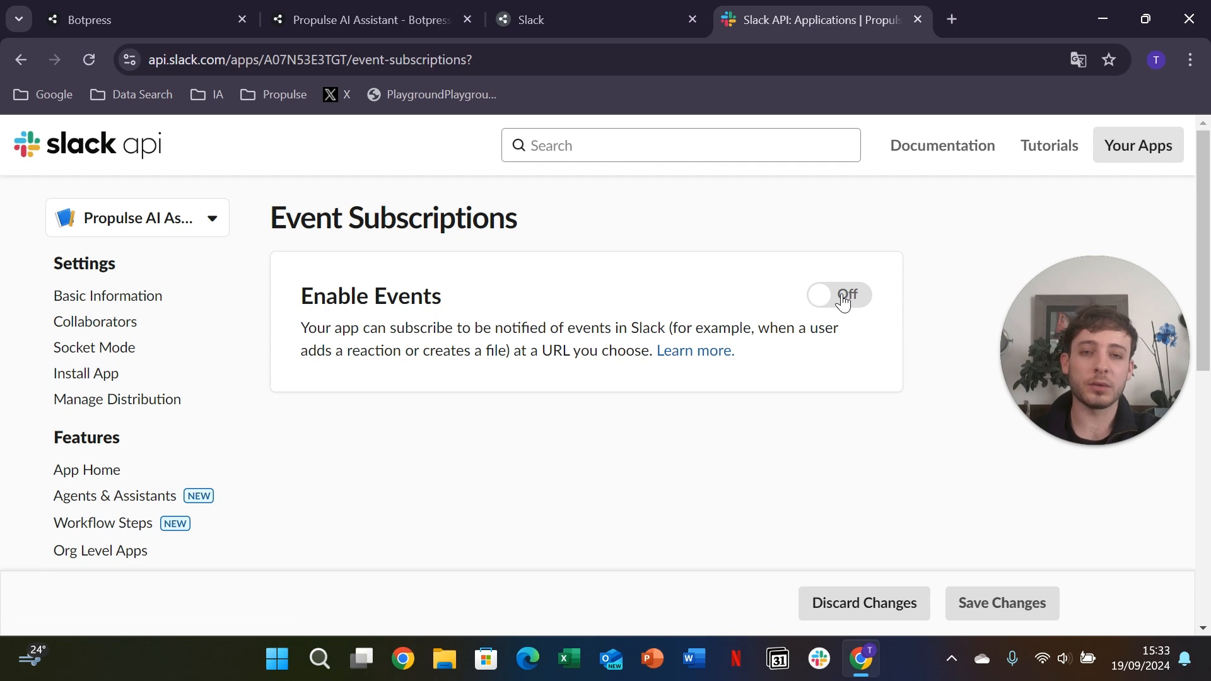
click(843, 302)
scroll(820, 454, down, 3)
scroll(554, 343, up, 2)
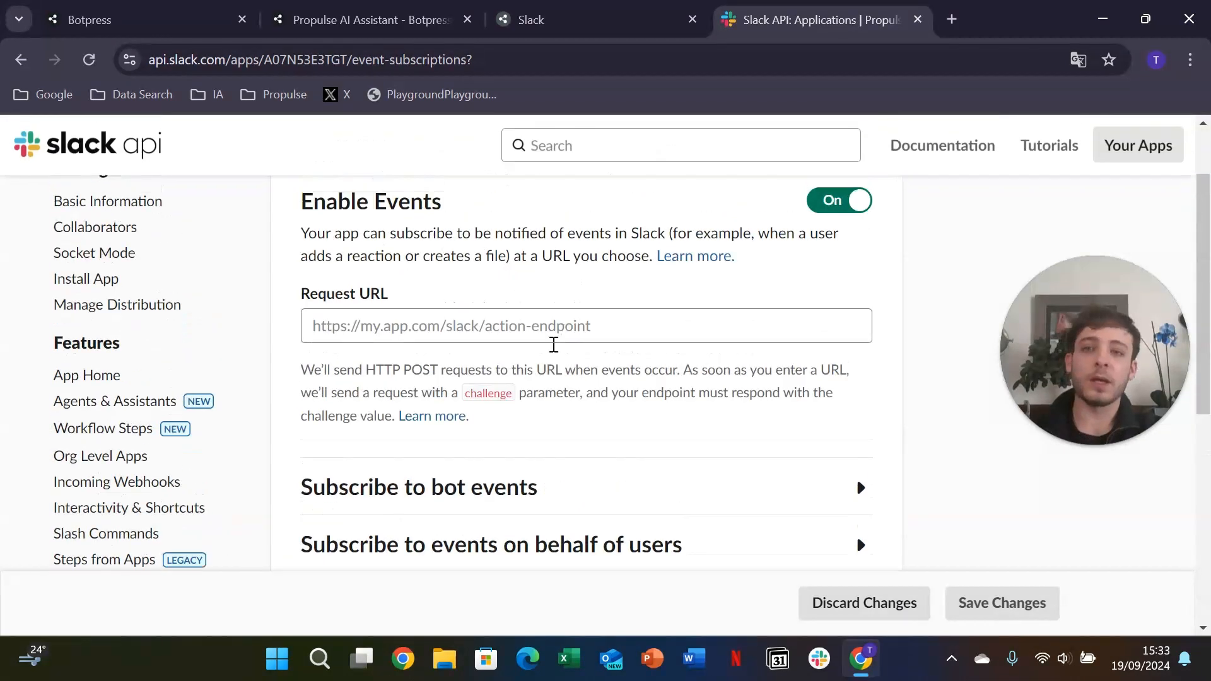
Copy the webhook URL from the Botpress Slack integration and paste it as the Request URL in Slack's Event Subscriptions
click(540, 324)
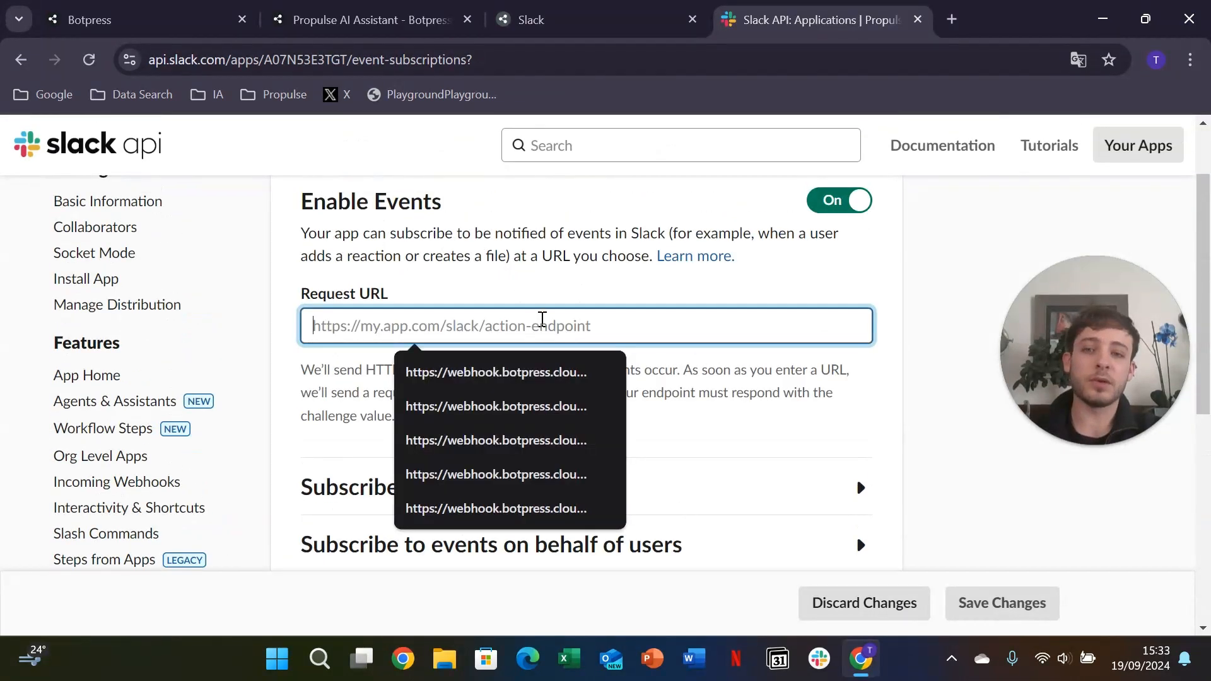
click(377, 7)
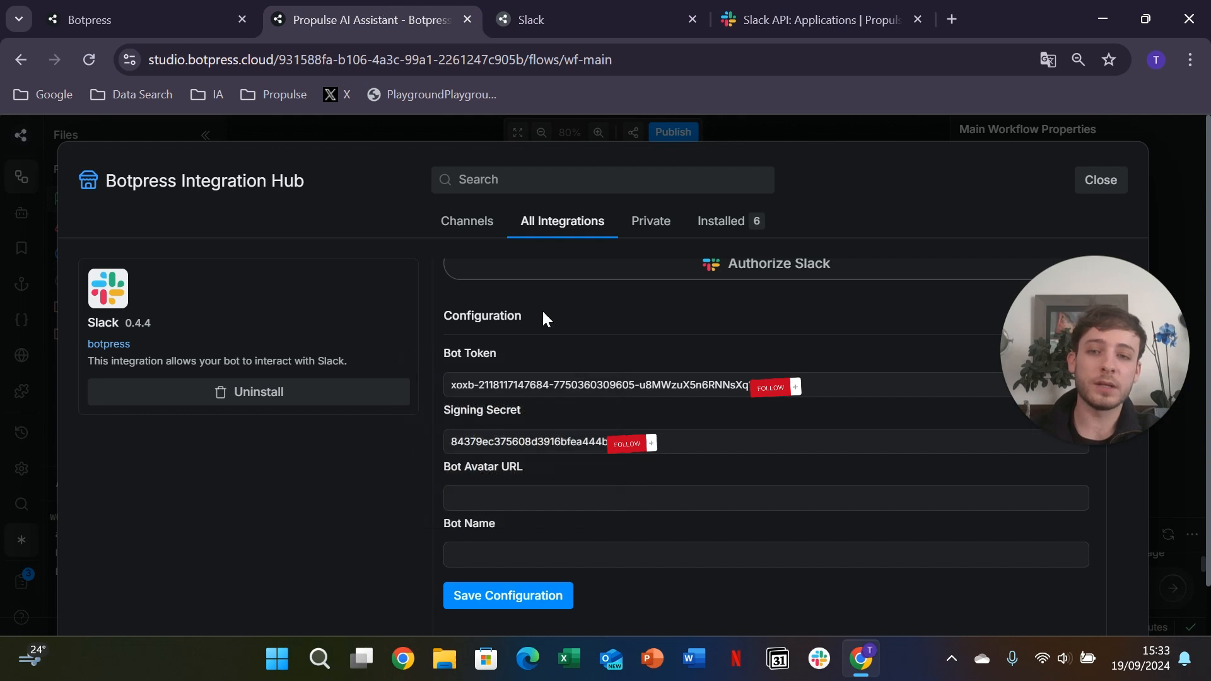
scroll(618, 404, up, 3)
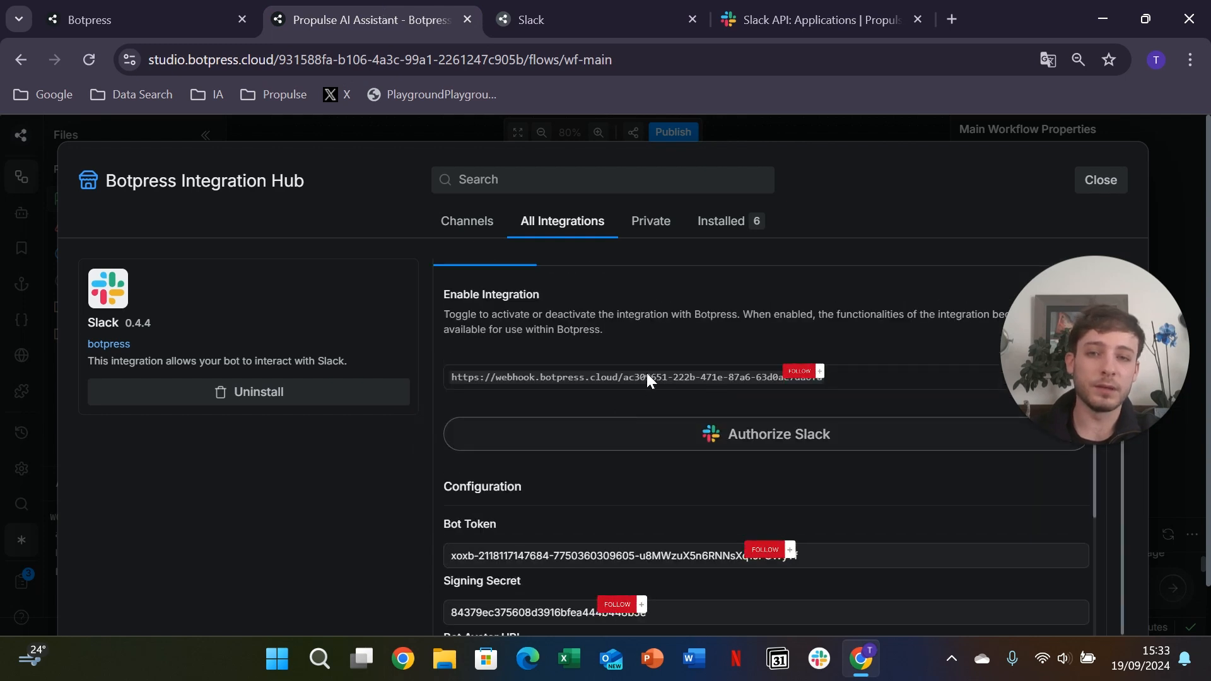
click(828, 372)
click(760, 10)
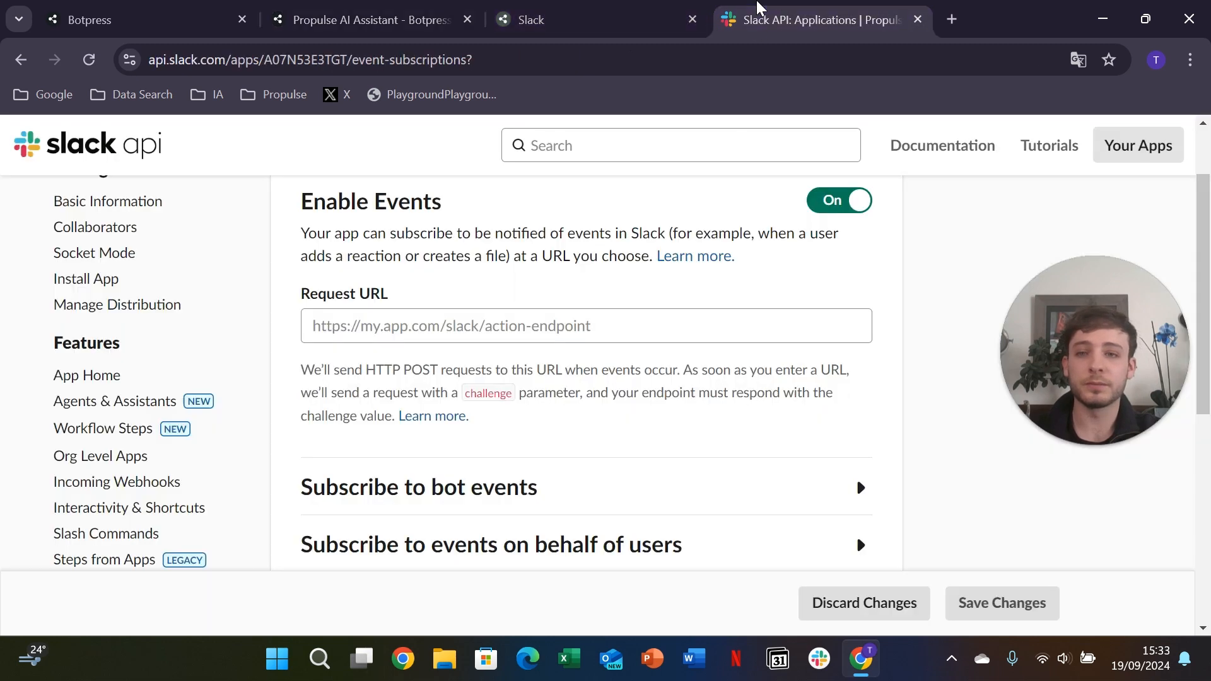
click(609, 326)
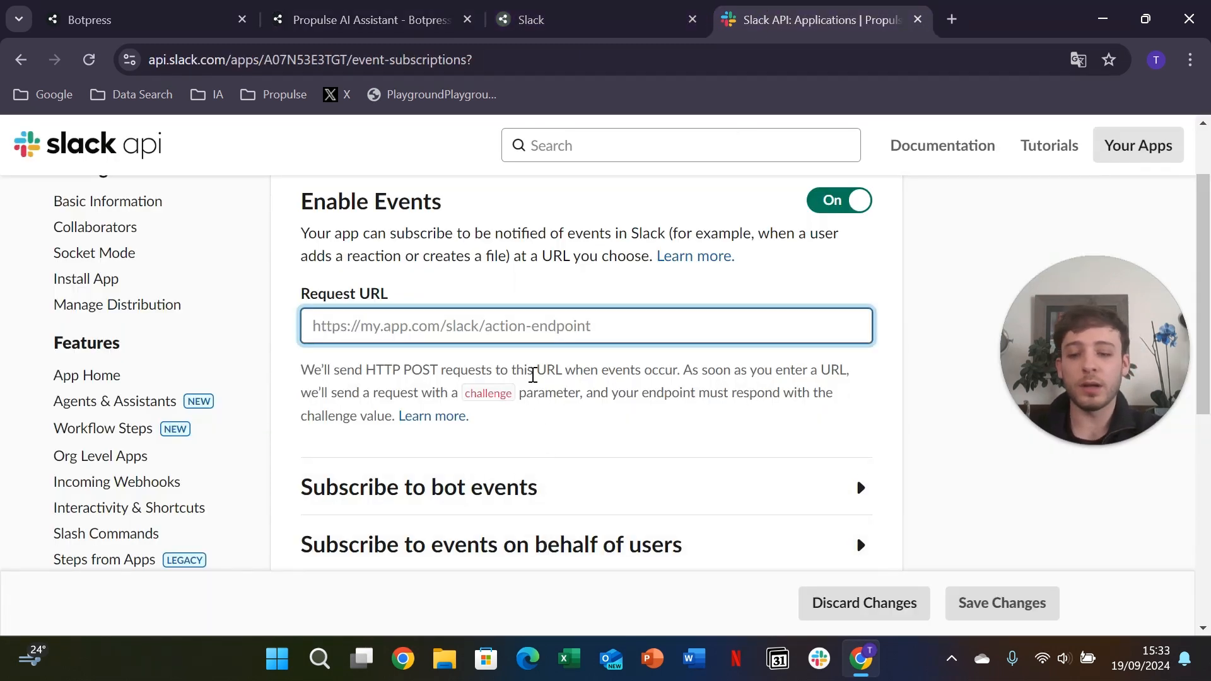
key(ctrl+v)
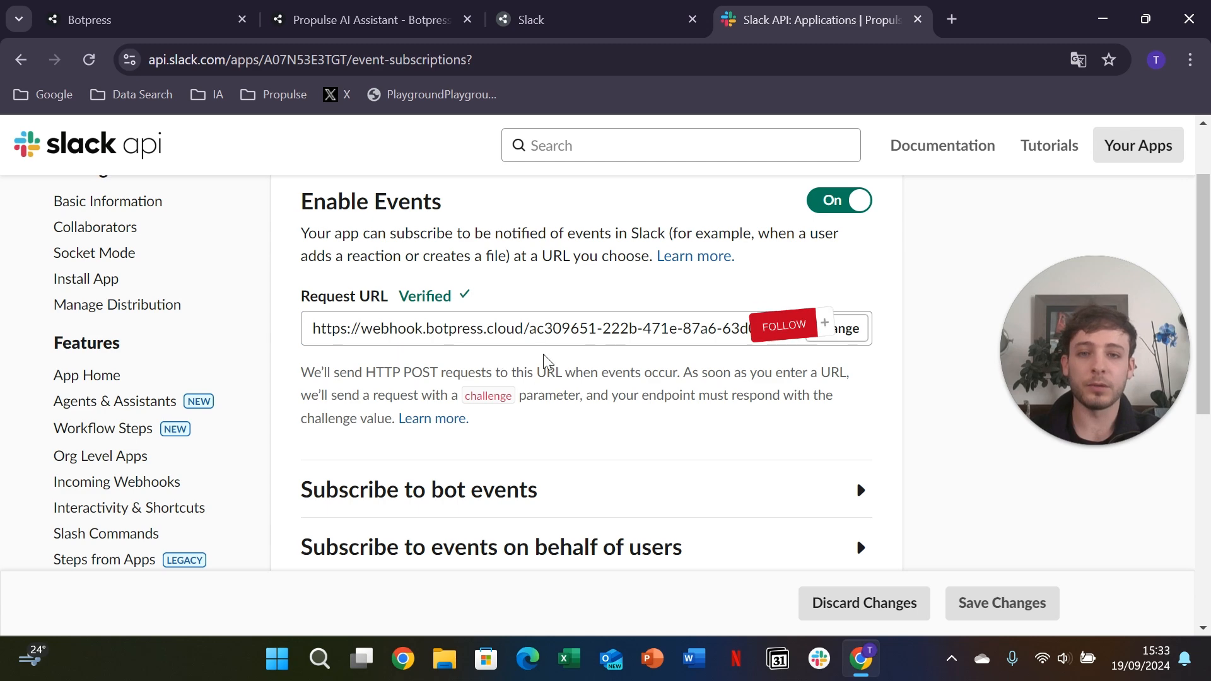
Add the message.im event under Subscribe to bot events
scroll(545, 362, down, 3)
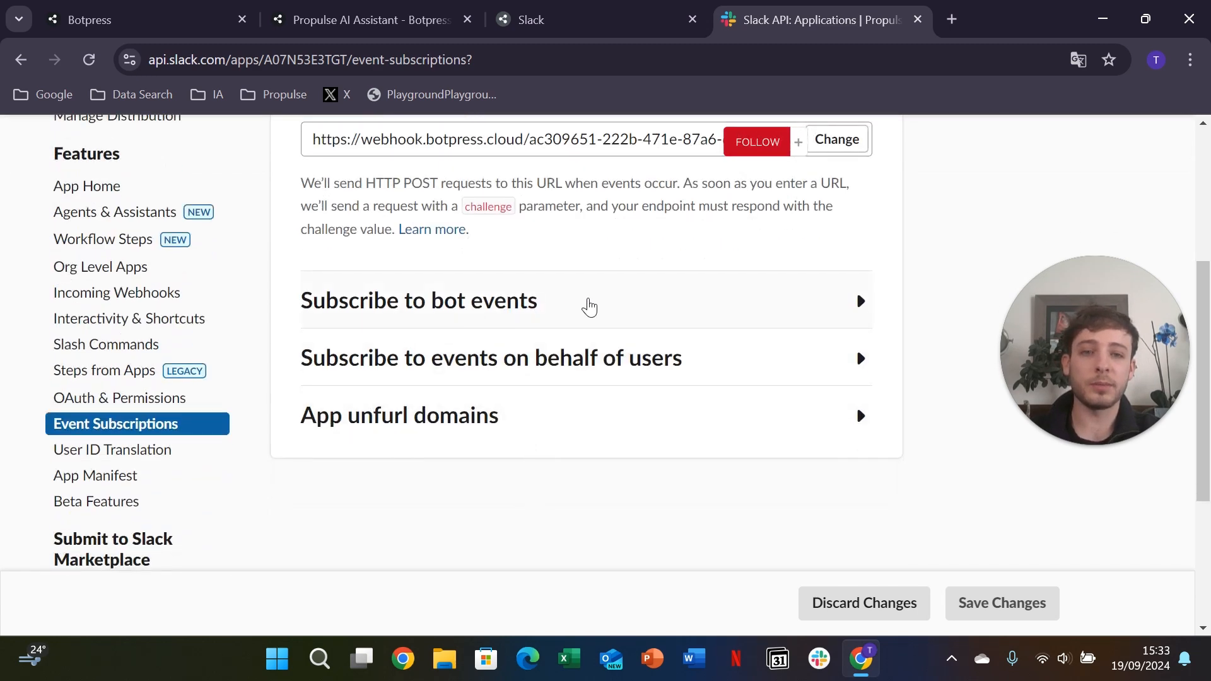
click(589, 307)
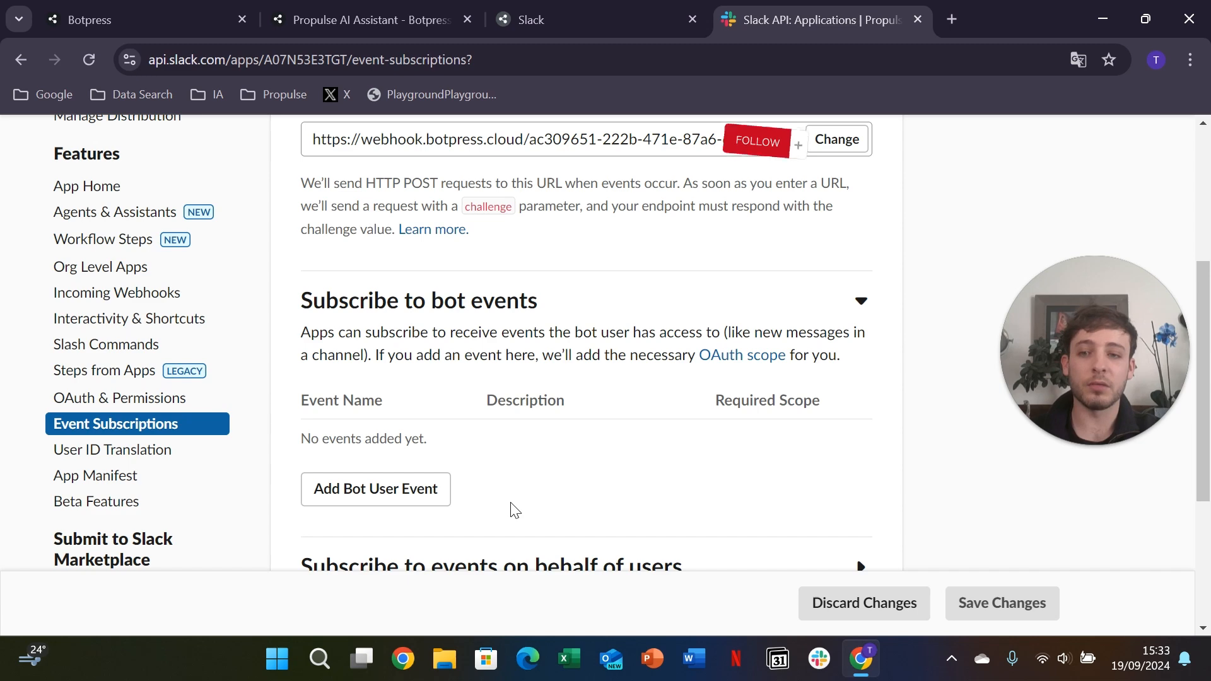
click(422, 495)
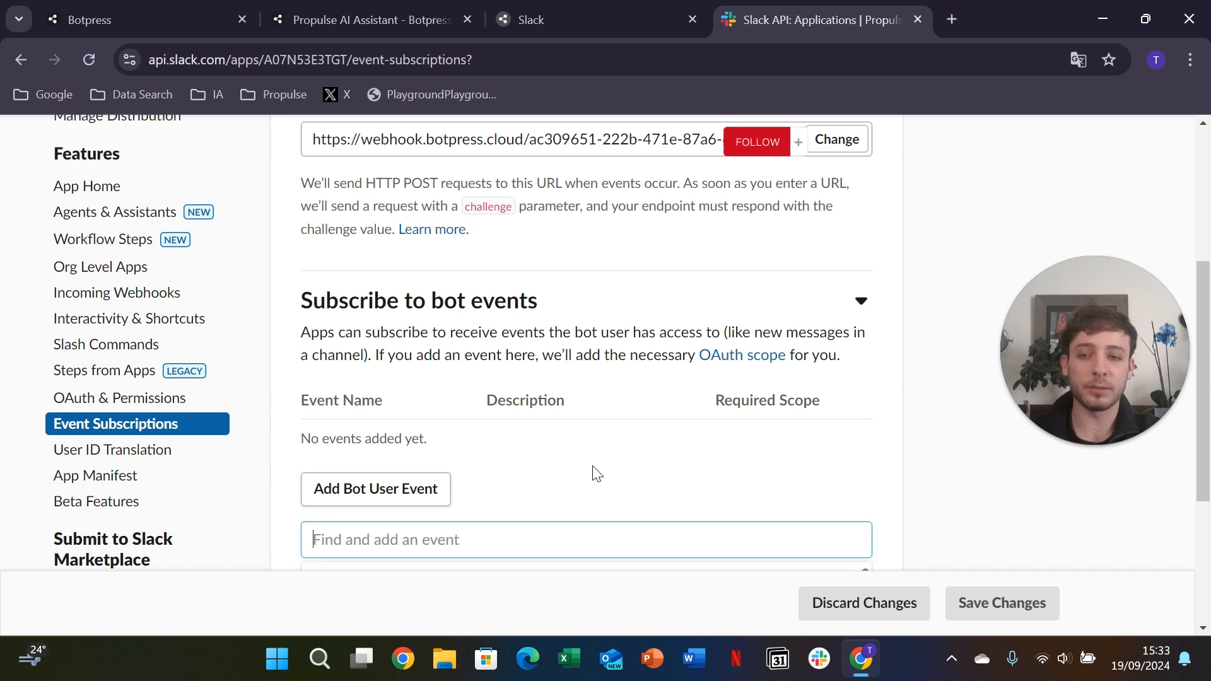
scroll(895, 392, down, 3)
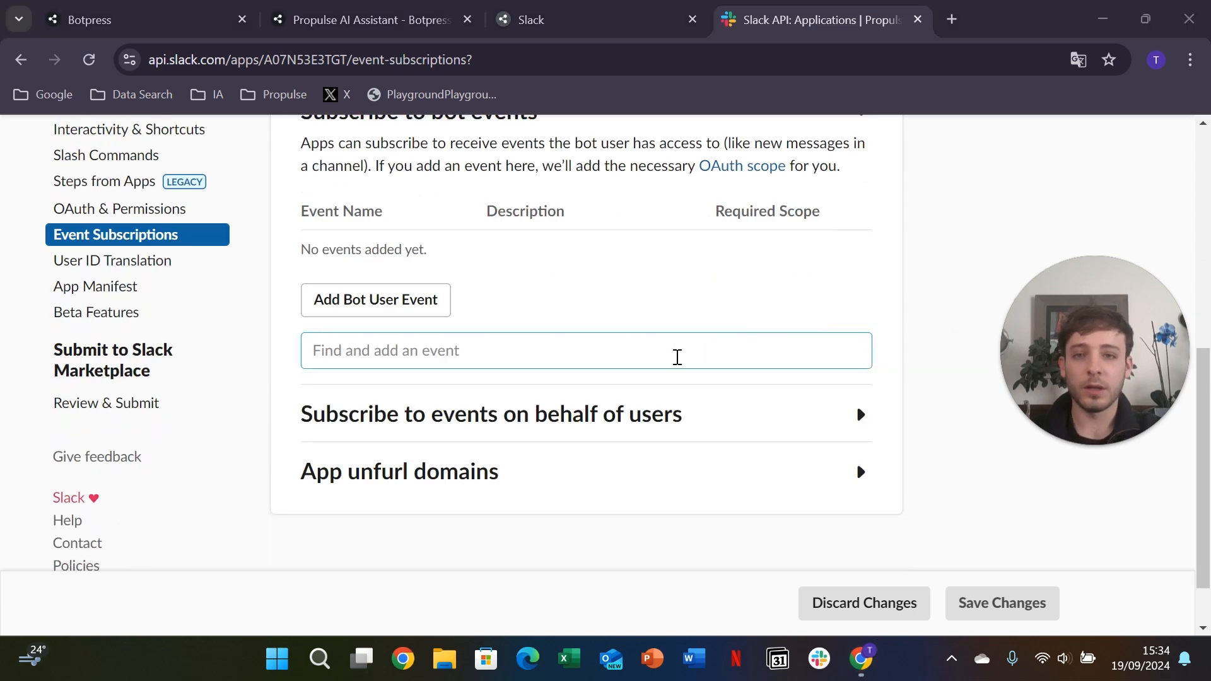
click(668, 359)
text(mess)
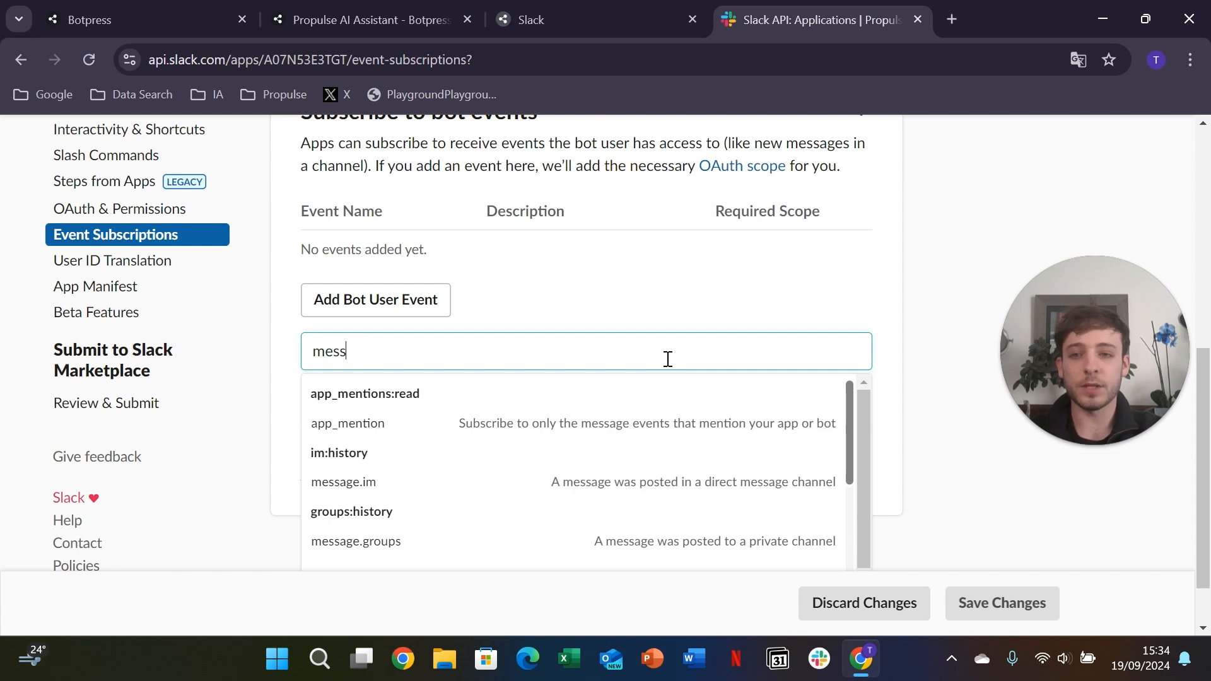
click(523, 490)
Add the message.channels event to the subscribed bot events and close the event search
text(messag)
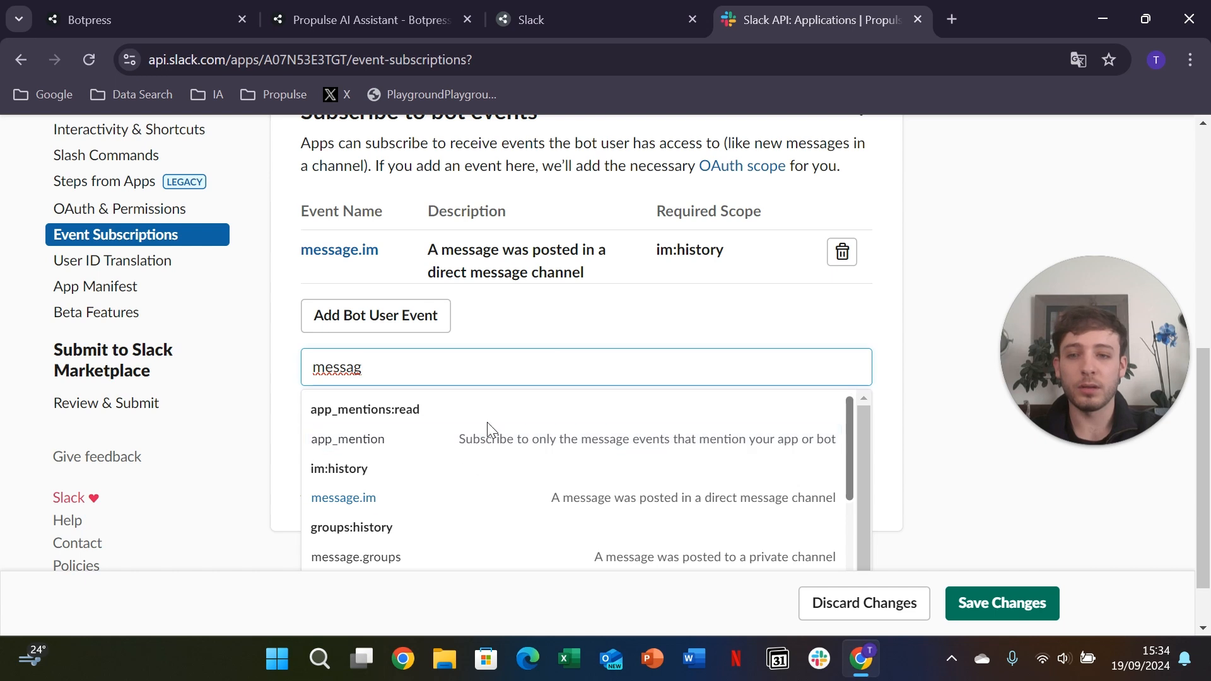
scroll(488, 435, down, 2)
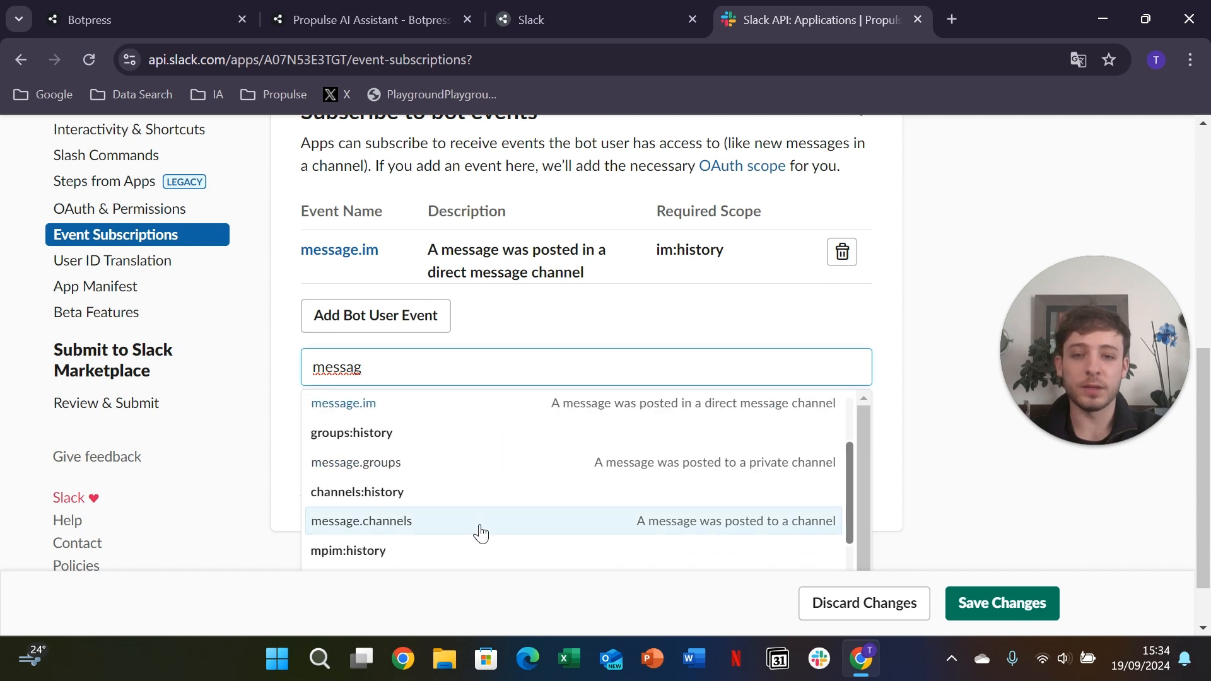
click(481, 533)
scroll(505, 473, up, 2)
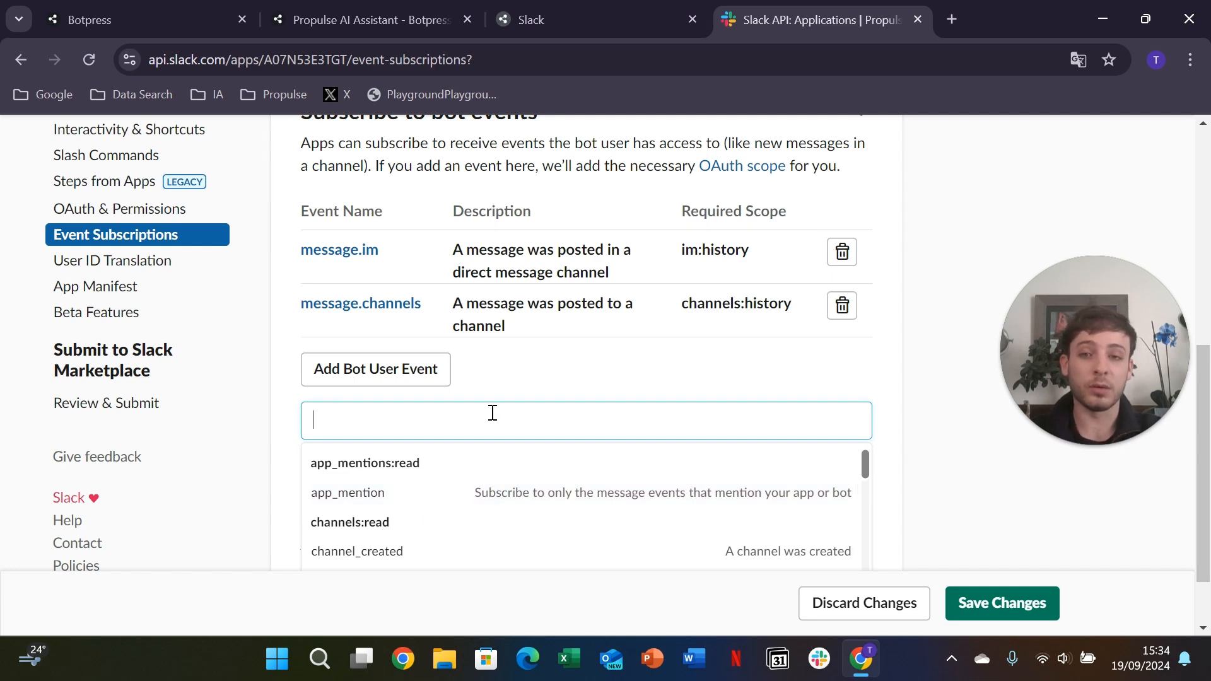
click(523, 393)
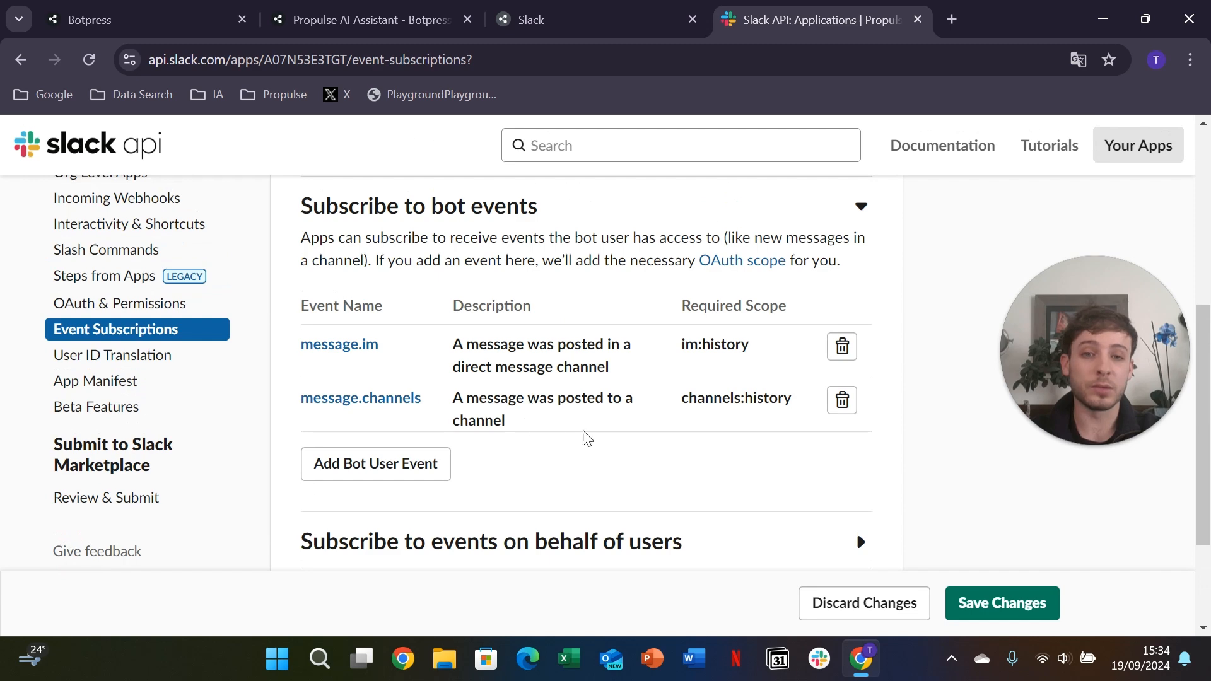
scroll(608, 425, up, 3)
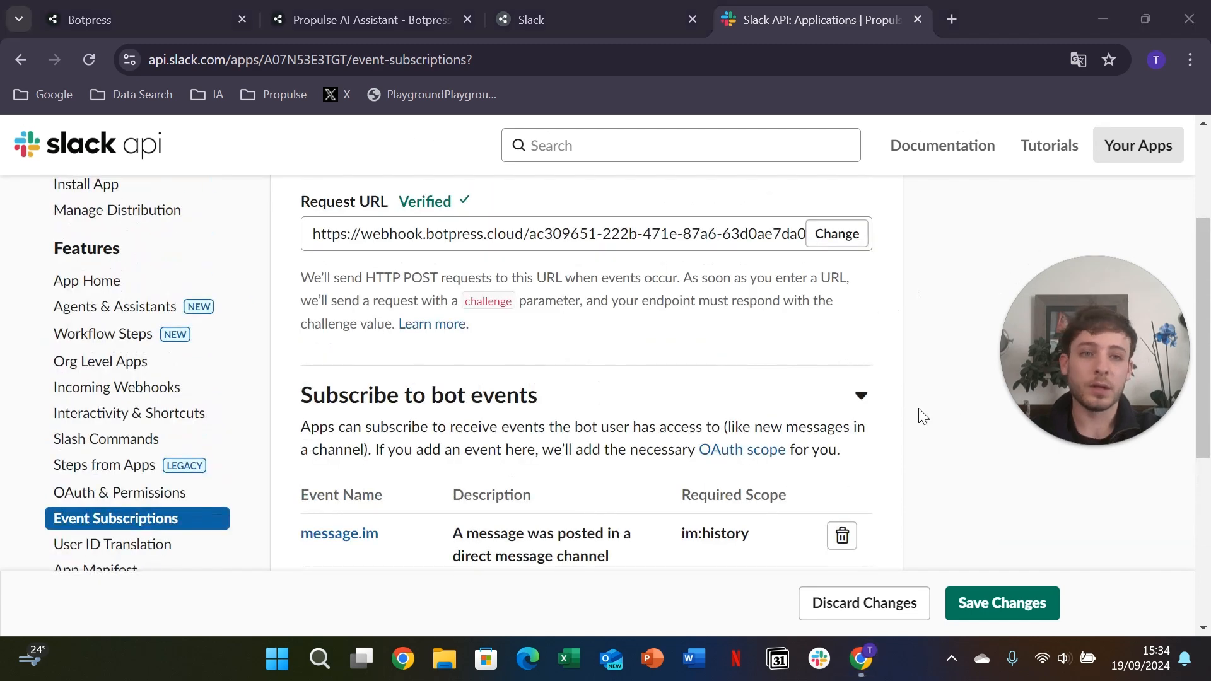
Save the event subscription changes, reinstall the Slack app and authorize its updated permissions for the workspace
click(980, 604)
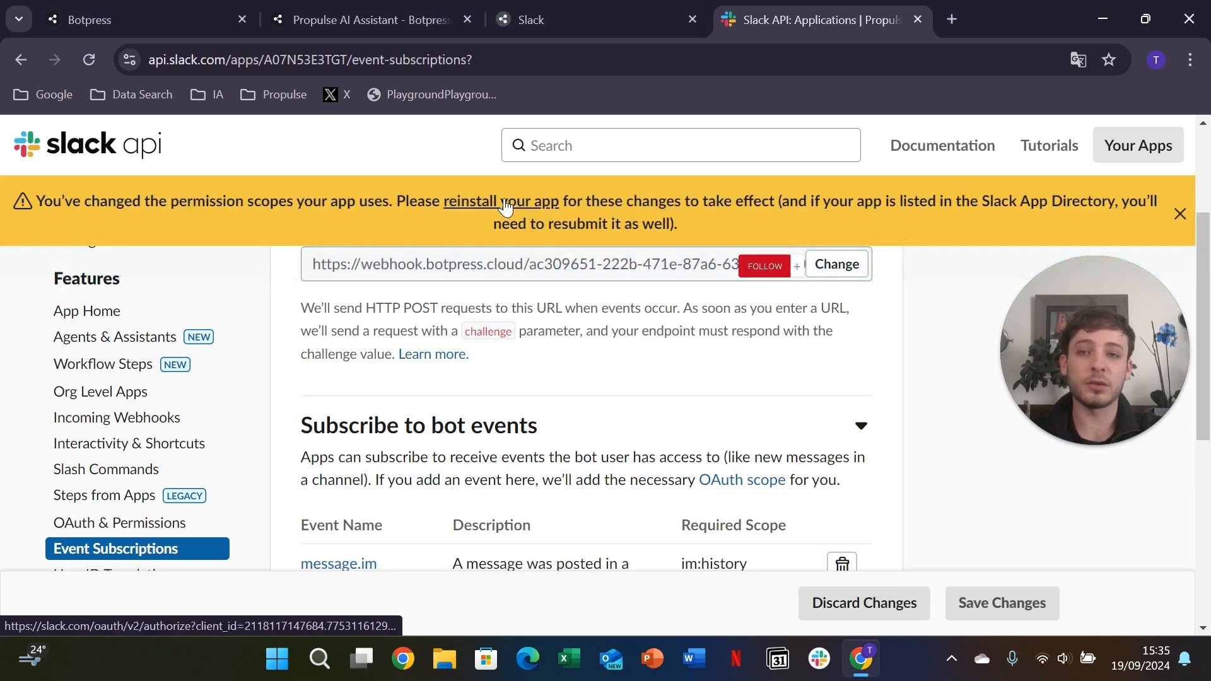
click(505, 203)
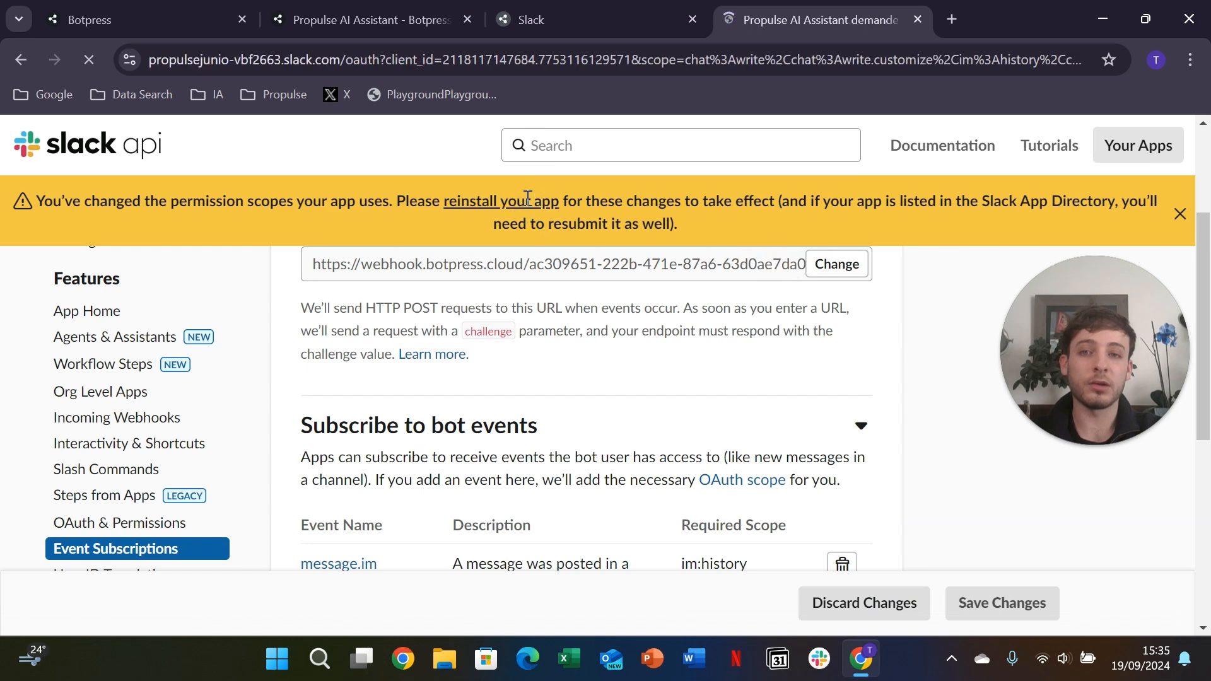
scroll(743, 405, down, 5)
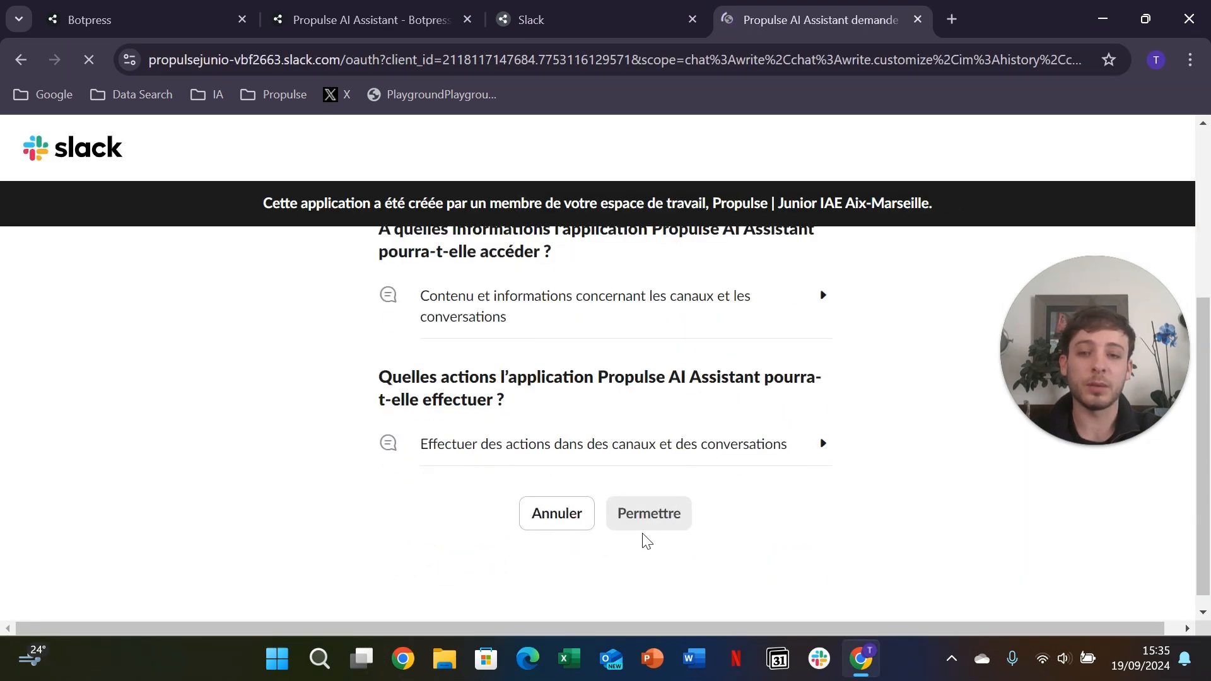
click(670, 513)
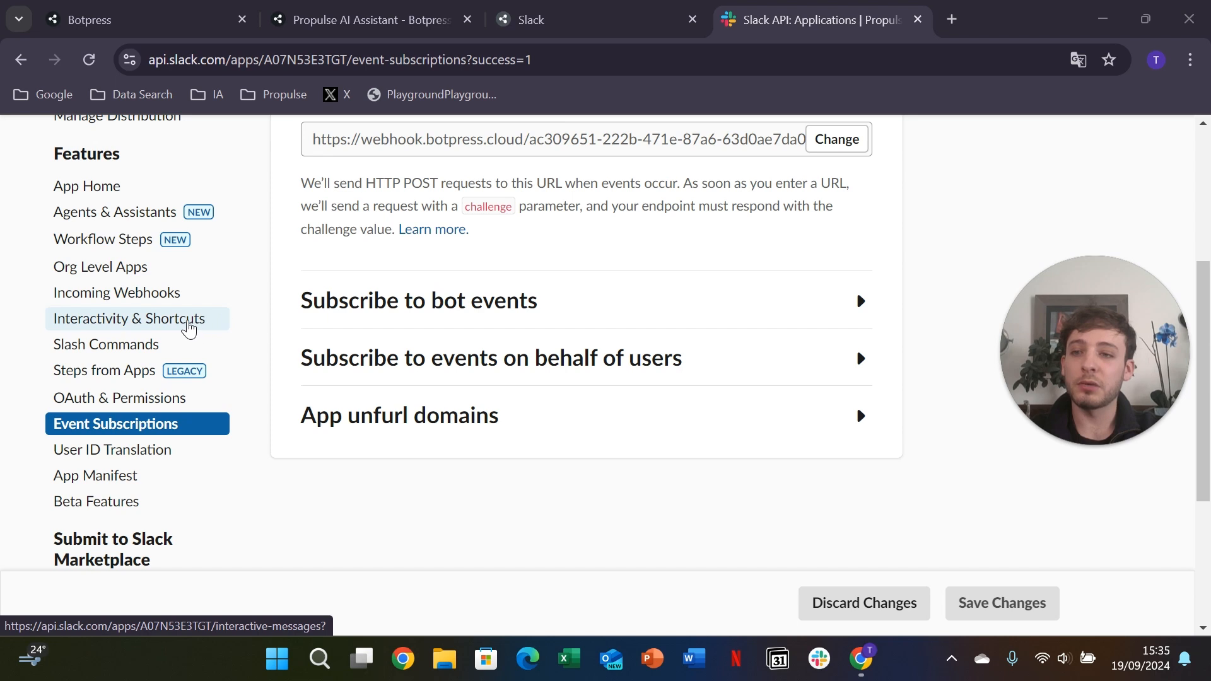
Open the app's Interactivity & Shortcuts settings and turn on Interactivity
click(189, 325)
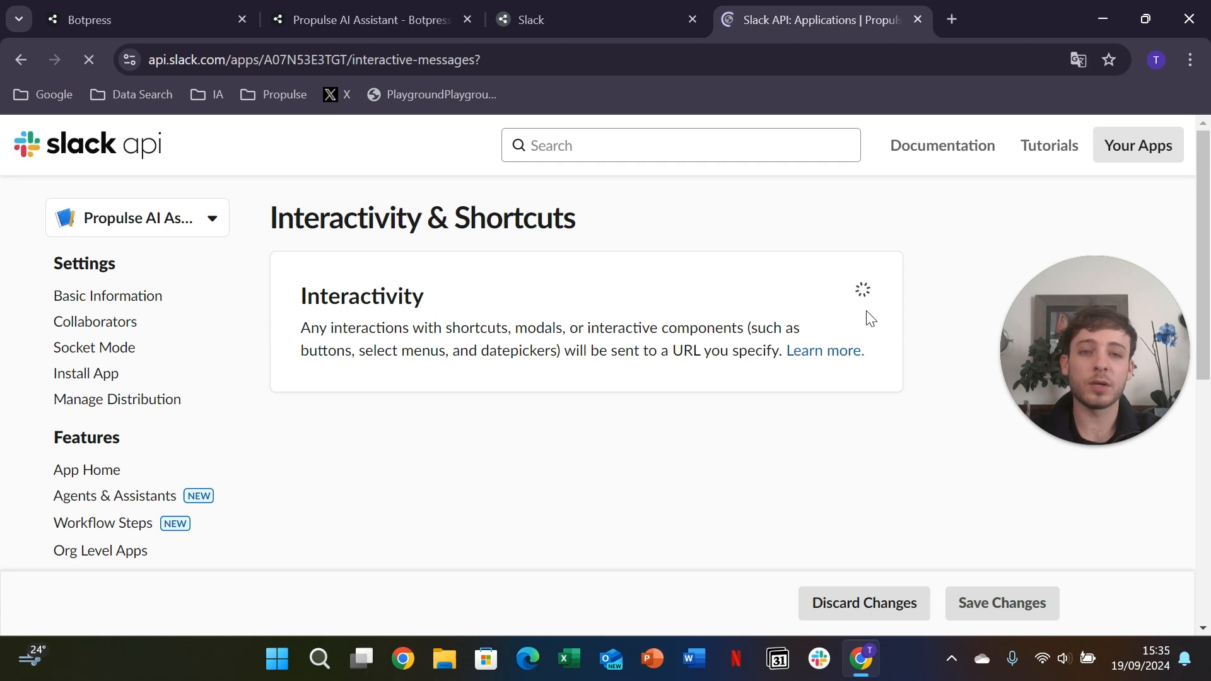
click(853, 295)
scroll(826, 363, down, 1)
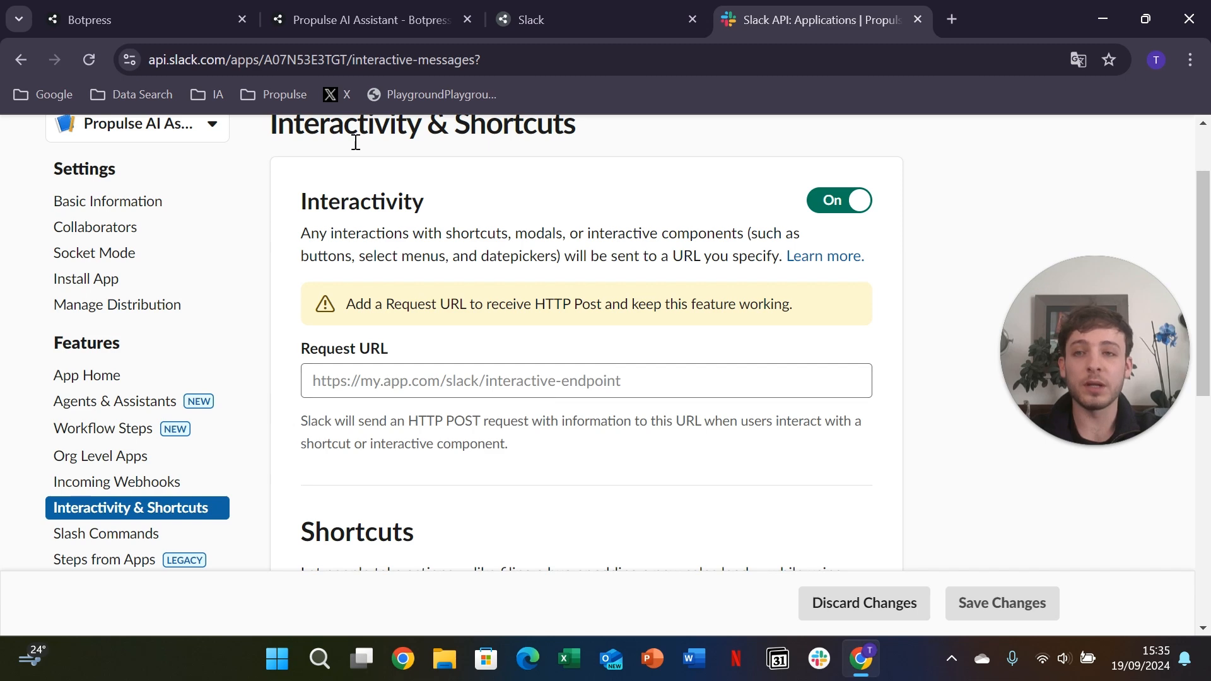
Paste the Botpress Slack integration's webhook URL as the Interactivity Request URL and save the changes
click(341, 16)
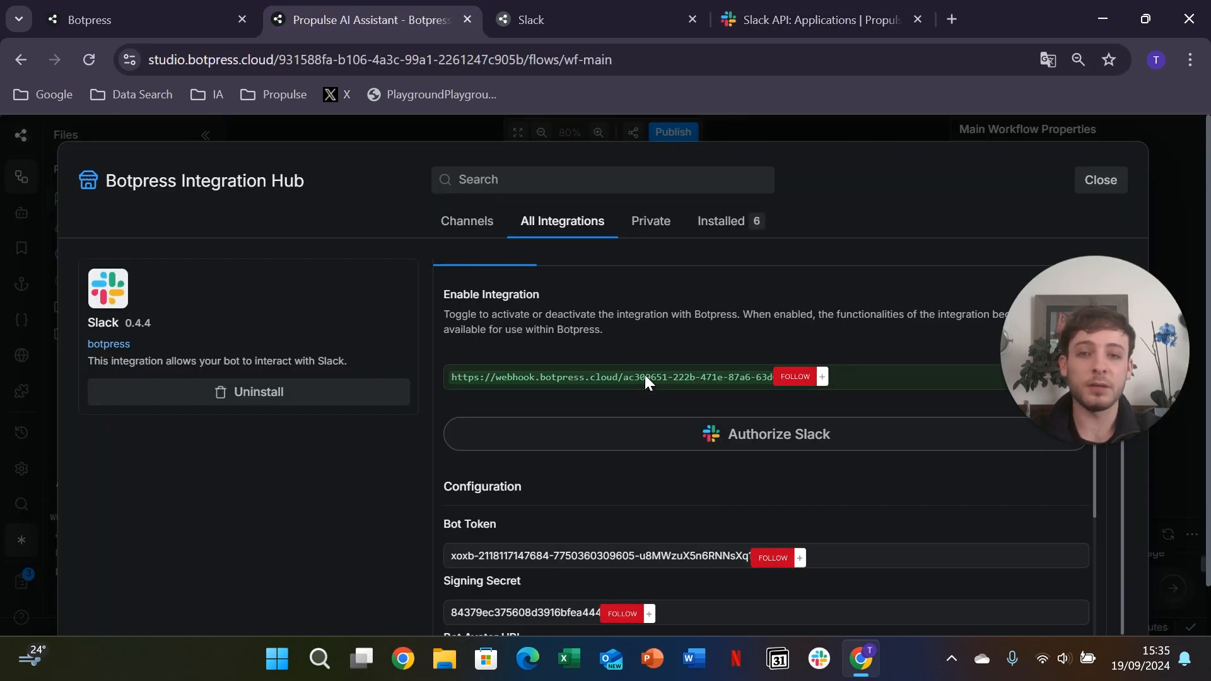
click(785, 18)
click(574, 371)
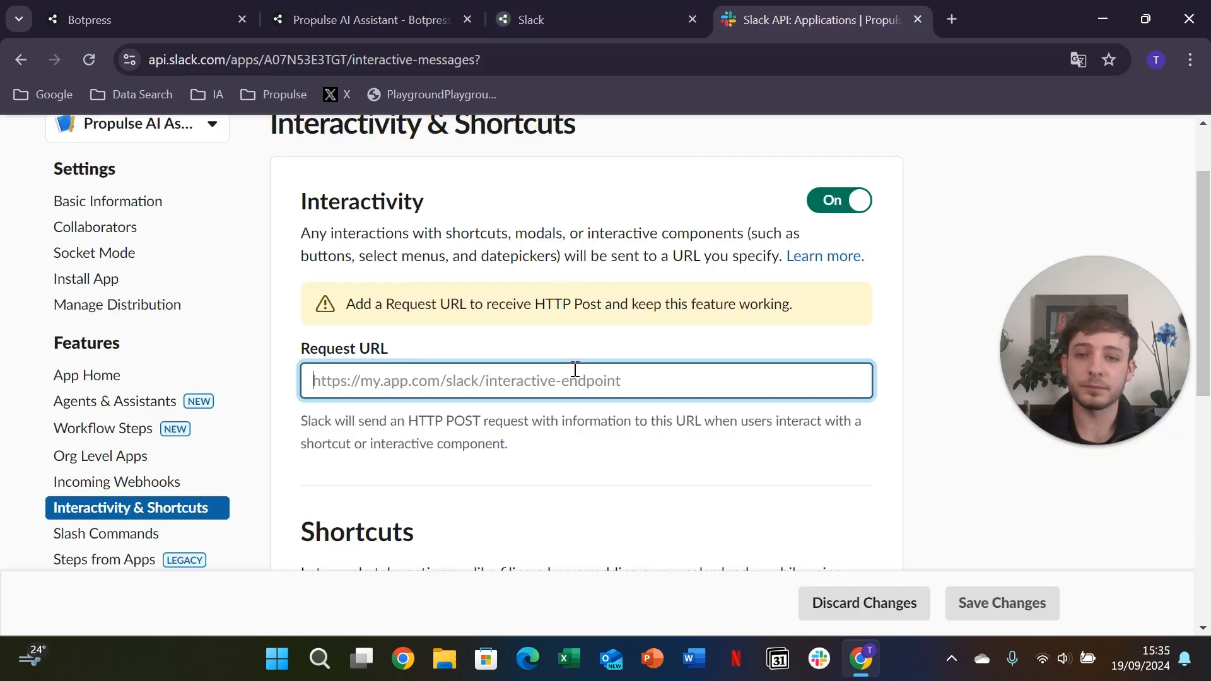
key(ctrl+v)
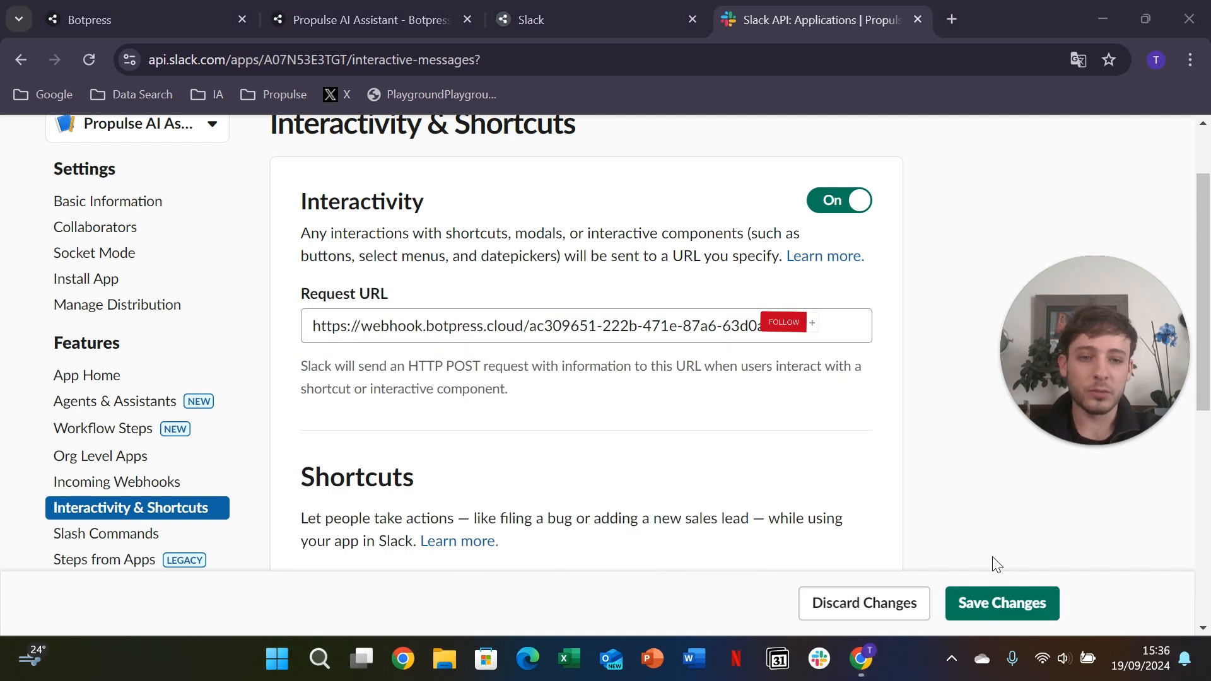
click(1009, 616)
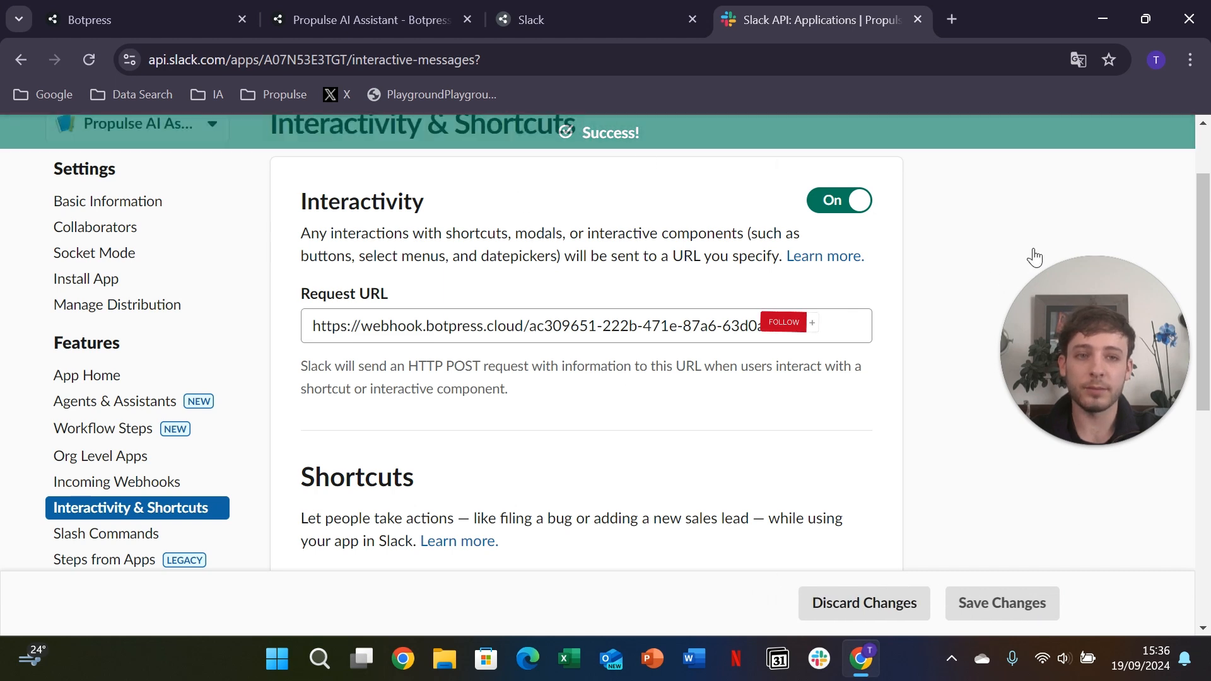
In the App Home settings, allow users to send Slash commands and messages from the messages tab
scroll(878, 349, down, 2)
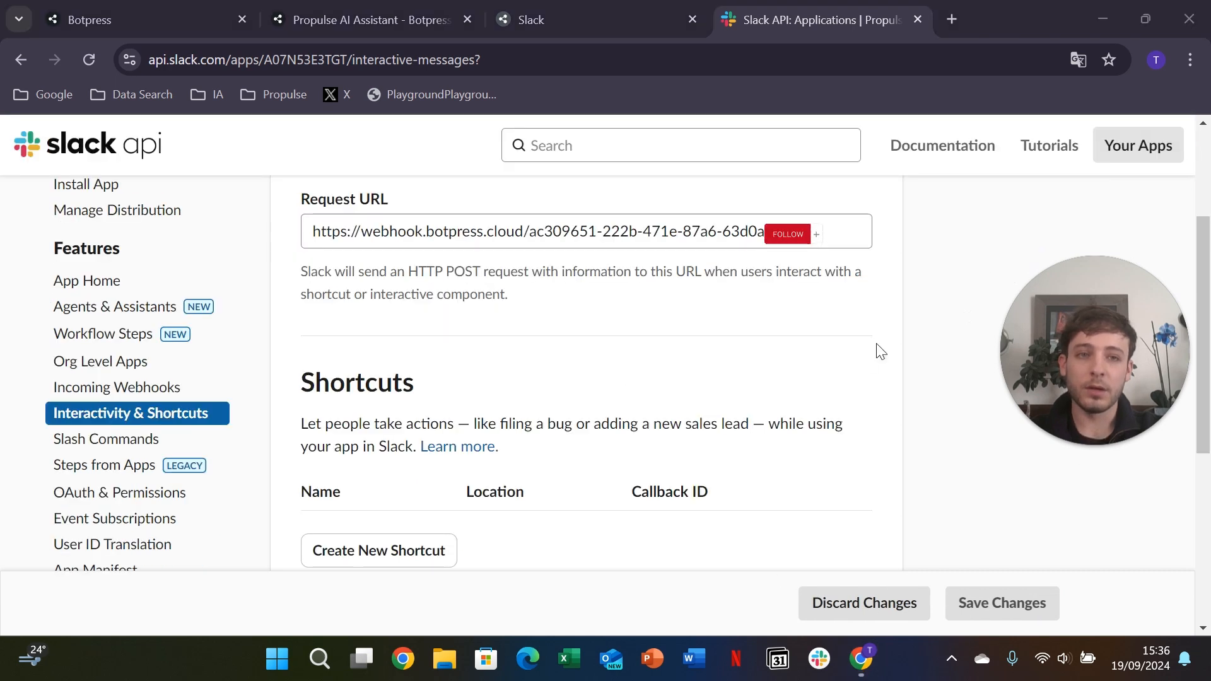
click(92, 285)
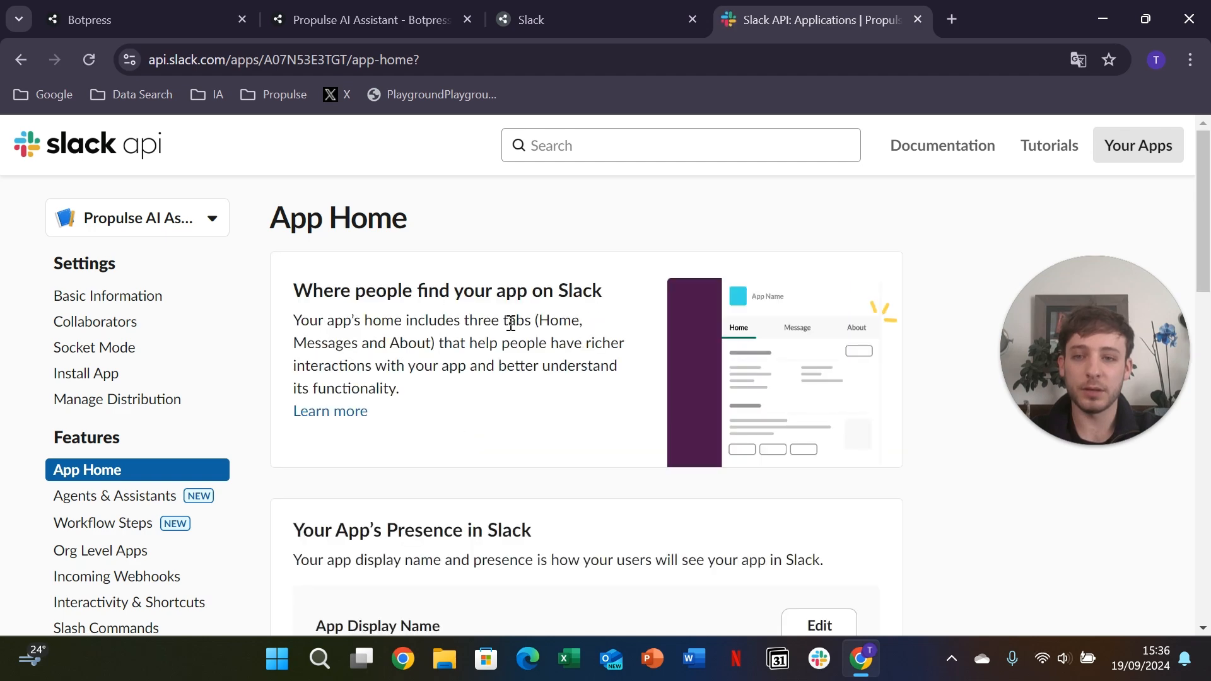
scroll(511, 323, down, 8)
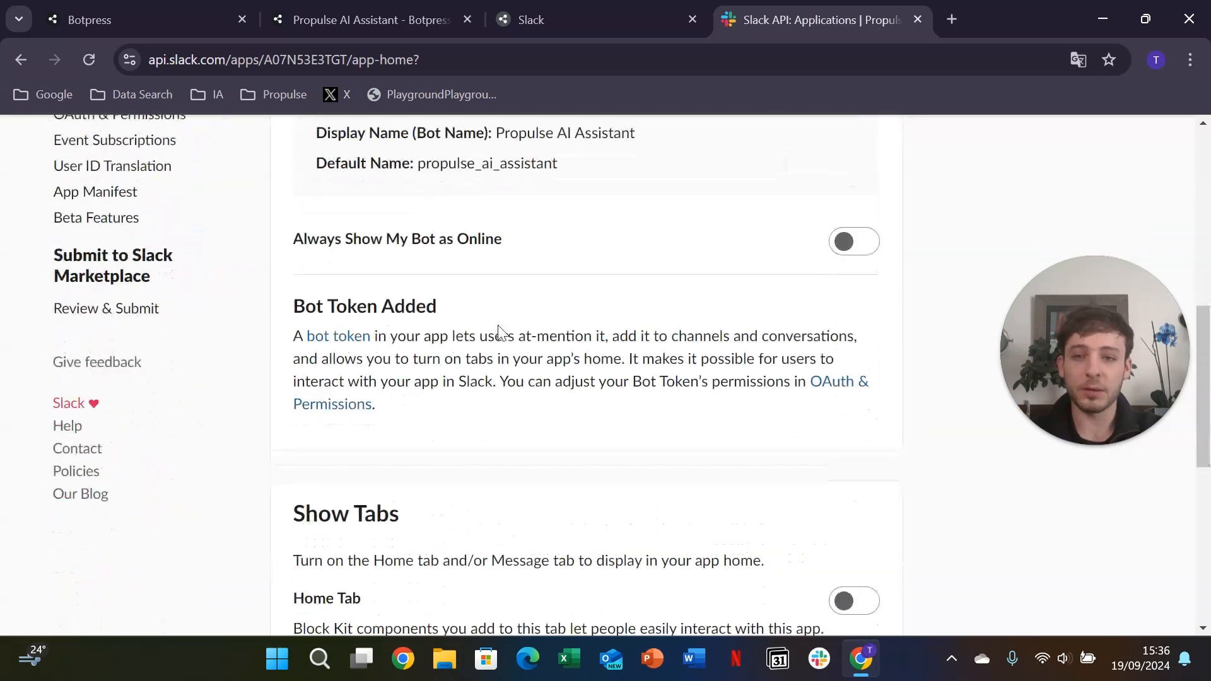
scroll(521, 354, down, 1)
scroll(522, 348, up, 2)
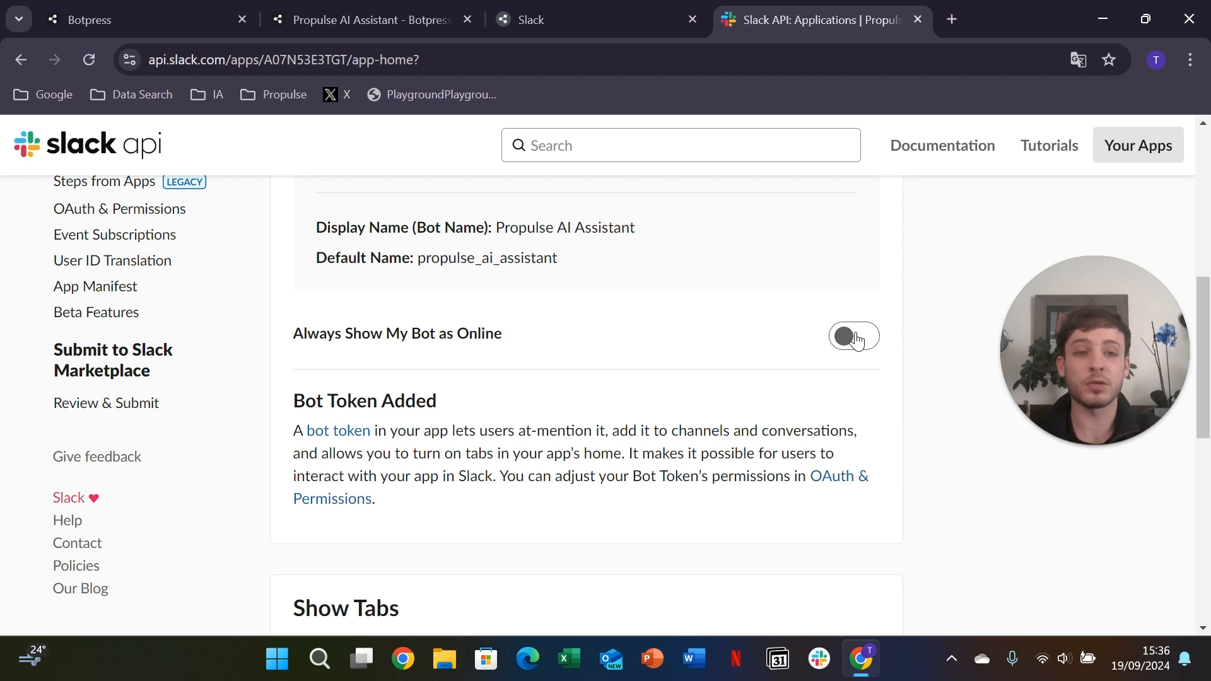
scroll(578, 341, down, 5)
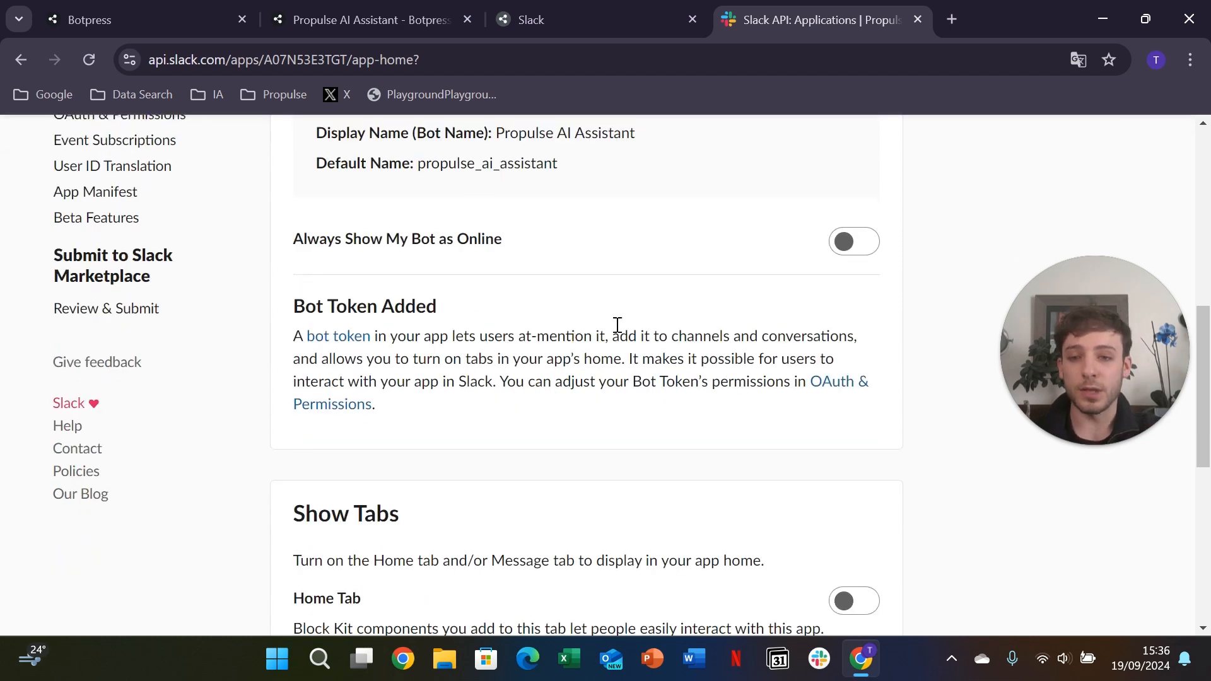
scroll(592, 365, down, 4)
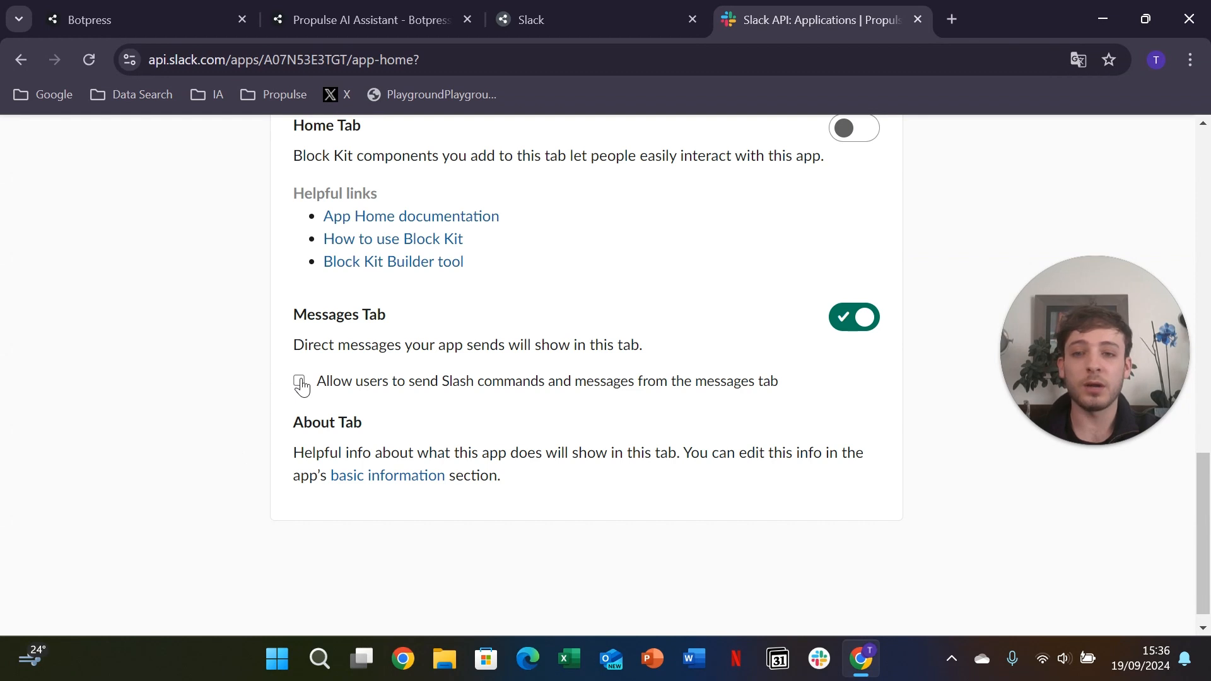
click(299, 381)
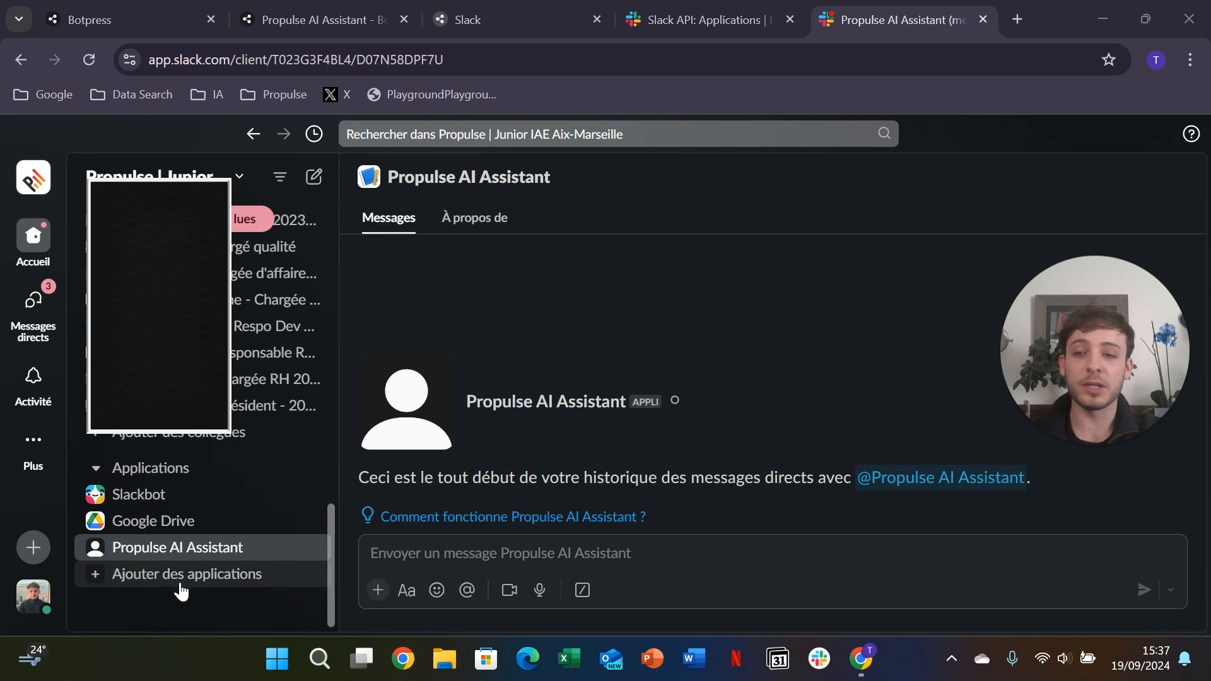
In the Slack workspace, view the list of applications available to add and return to the workspace home
click(221, 585)
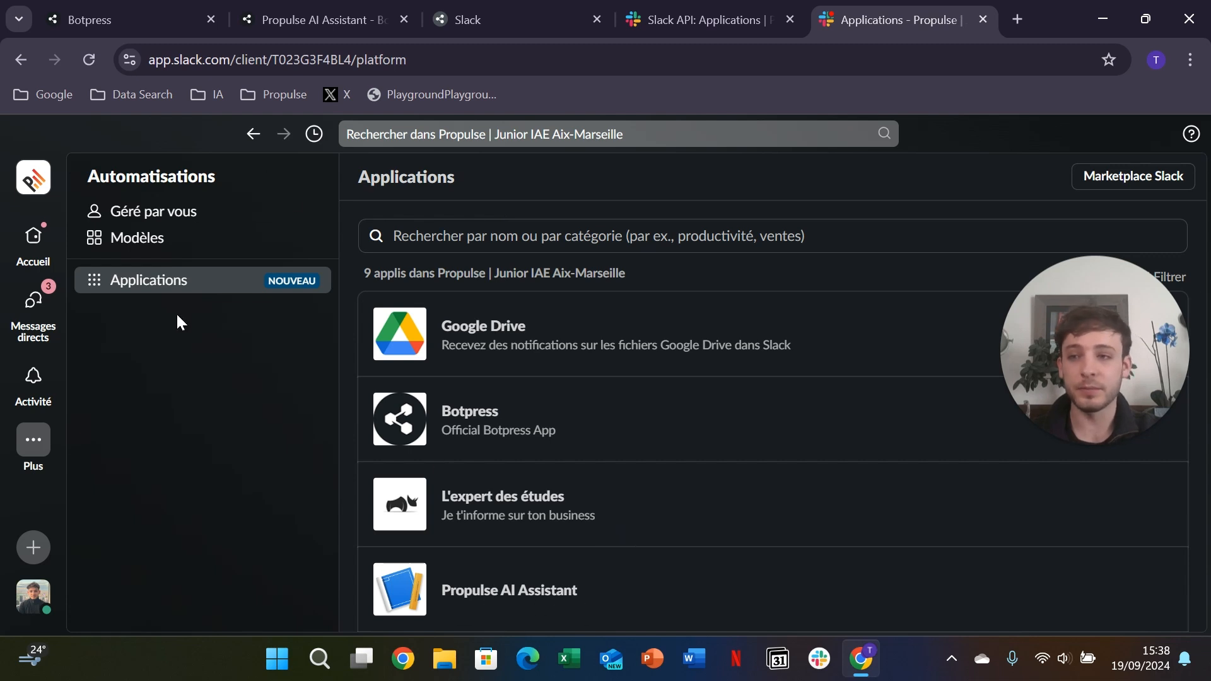
click(33, 251)
scroll(96, 504, down, 1)
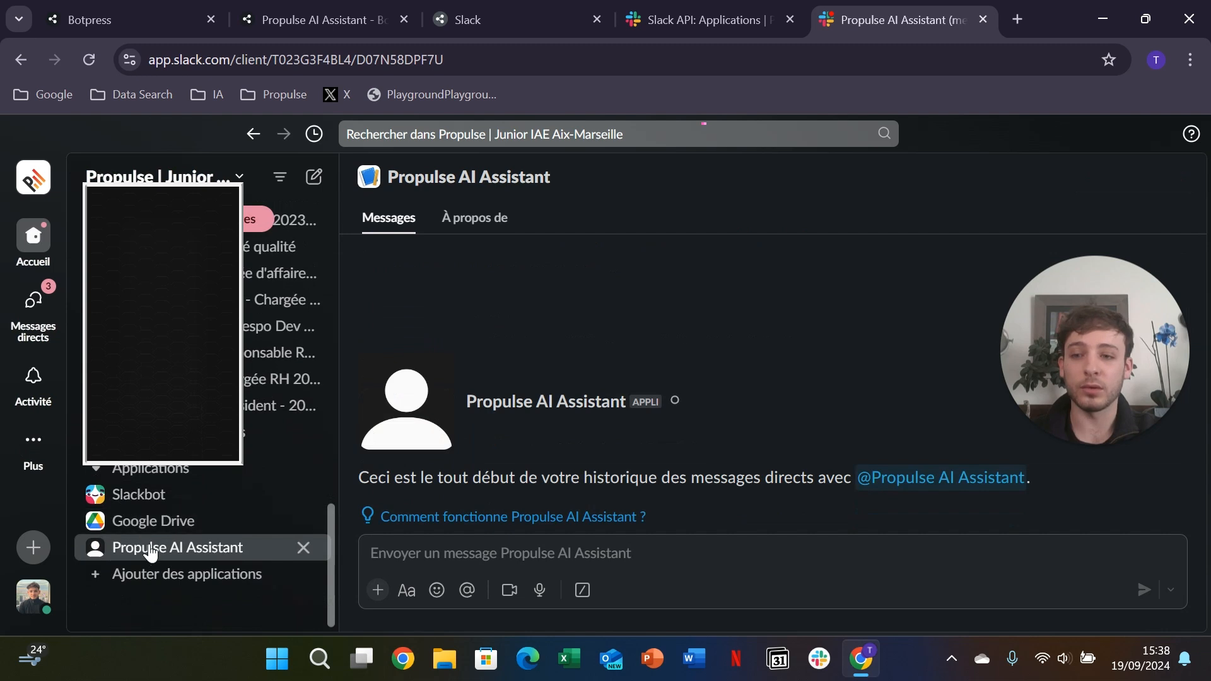
Open the Propulse AI Assistant conversation in Slack and send it the message "C'est quoi la CNJE ?"
click(150, 550)
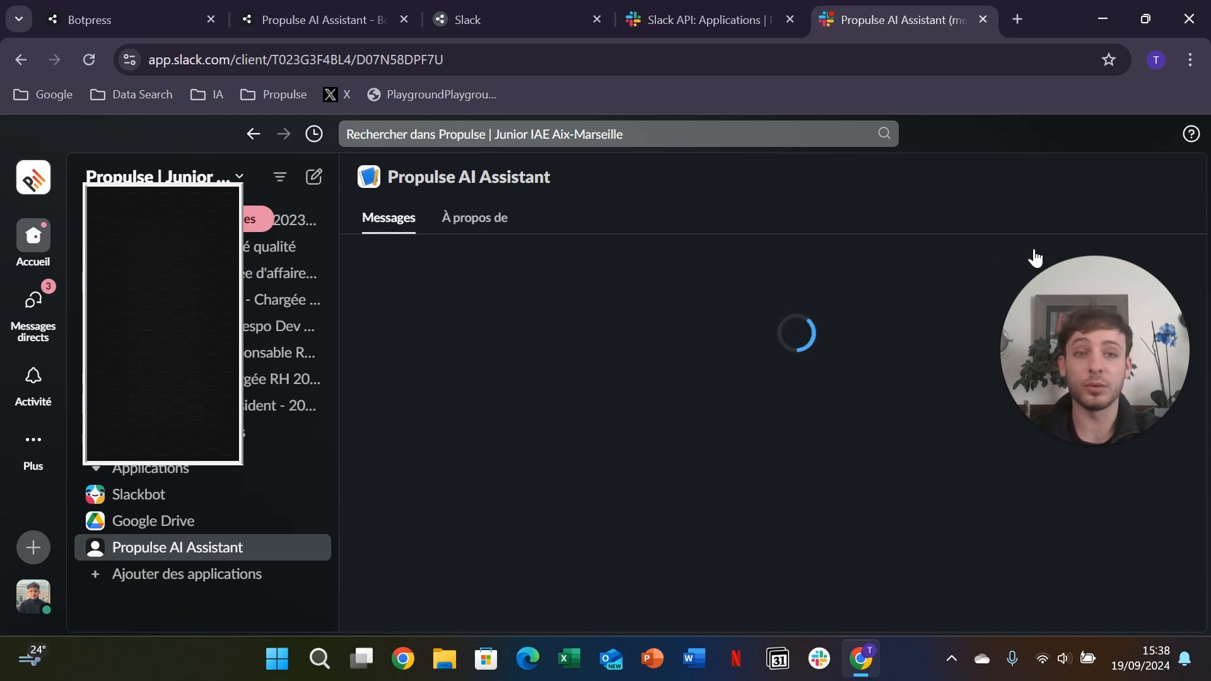
click(461, 554)
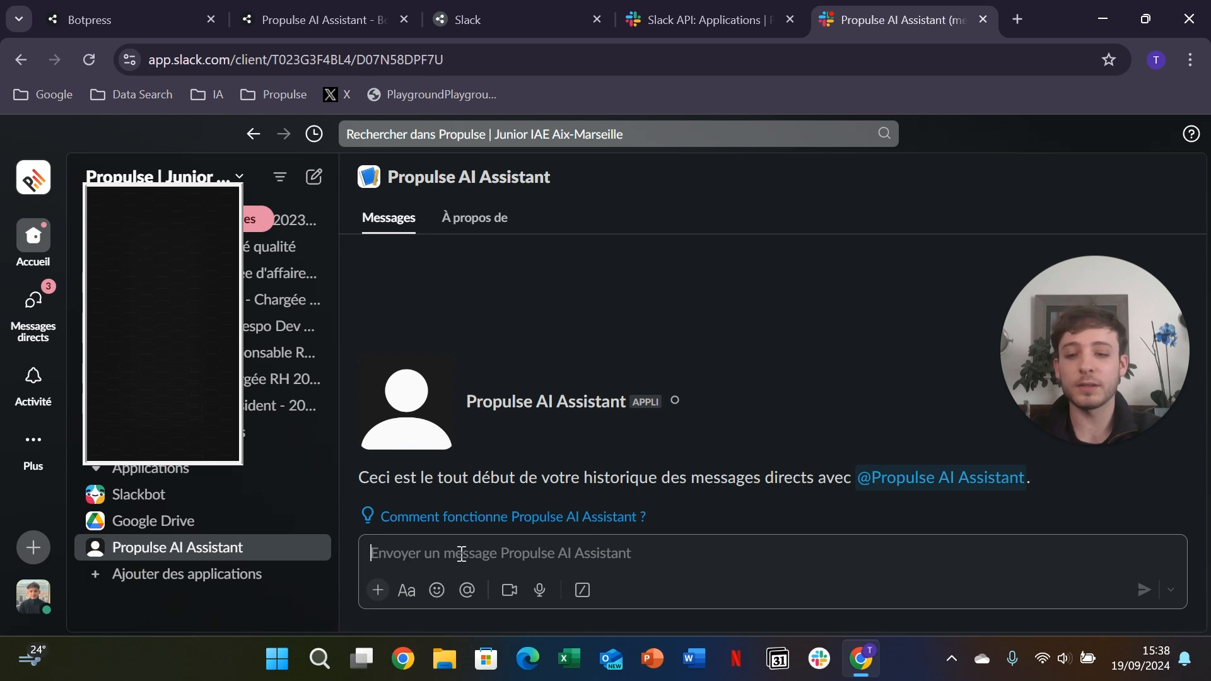
text(C'est quoi)
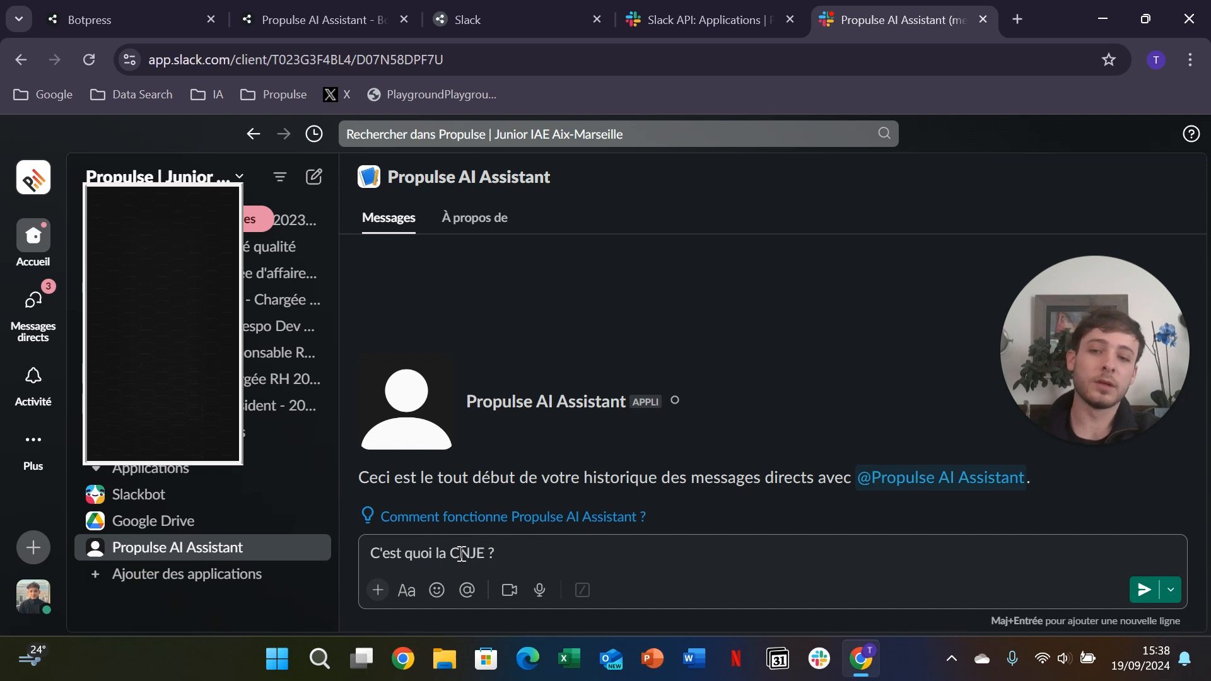
text( la CNJE ?)
key(Return)
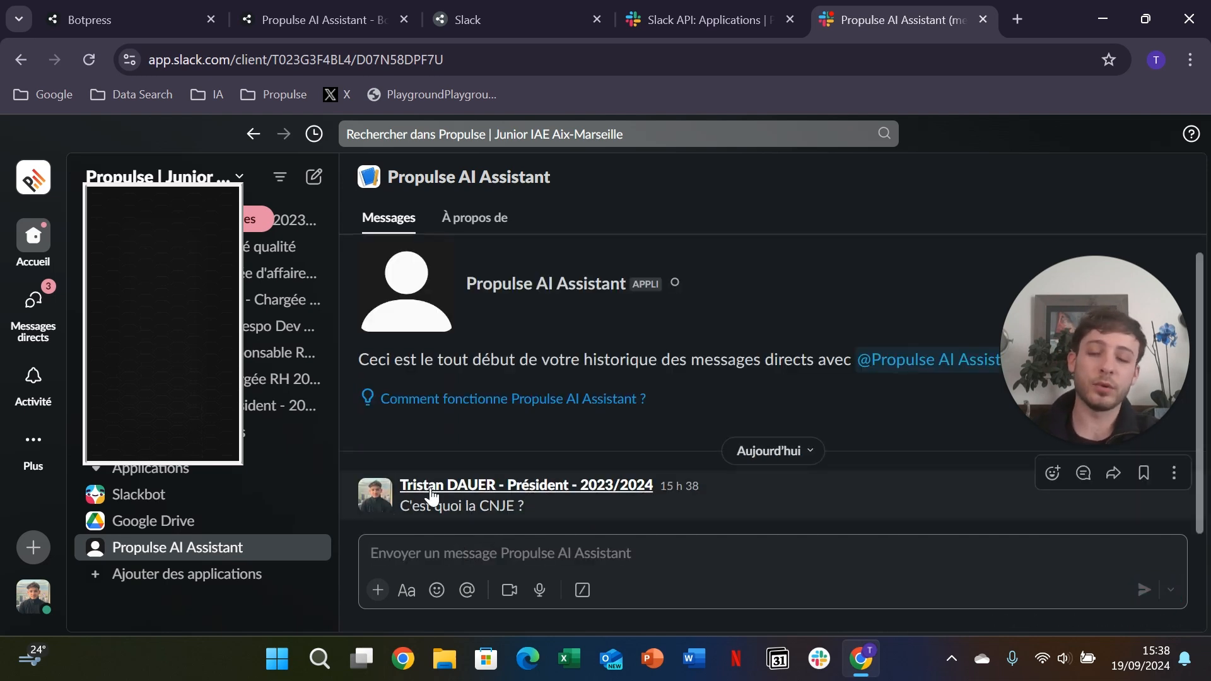